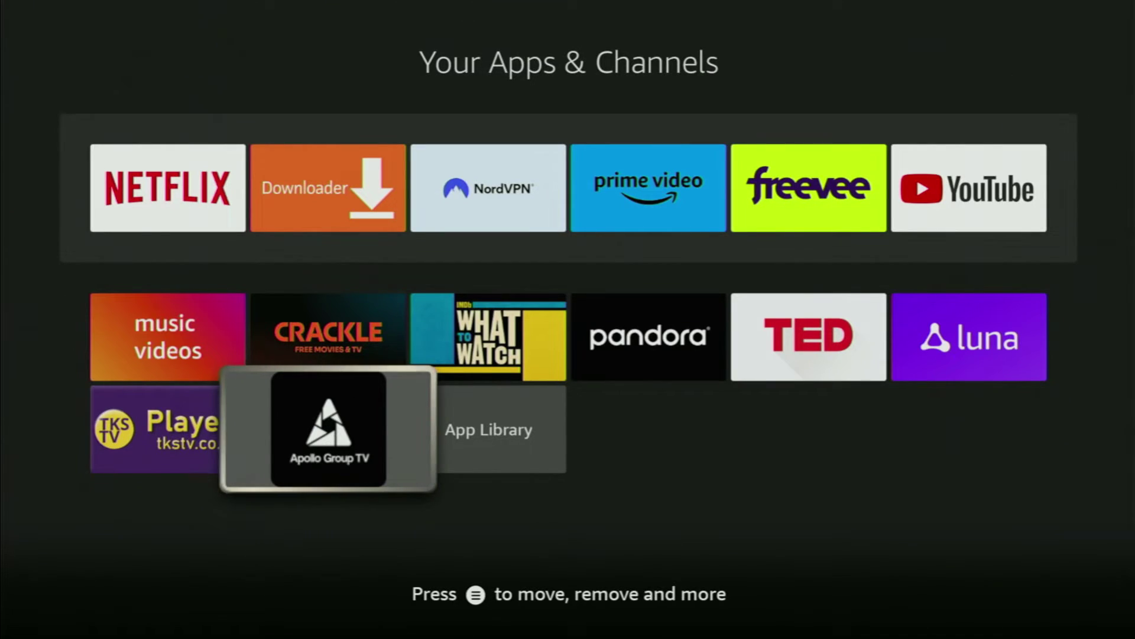
- Back out of Your Apps & Channels to the Home screen and focus Downloader in recent apps
key(Escape)
key(Down)
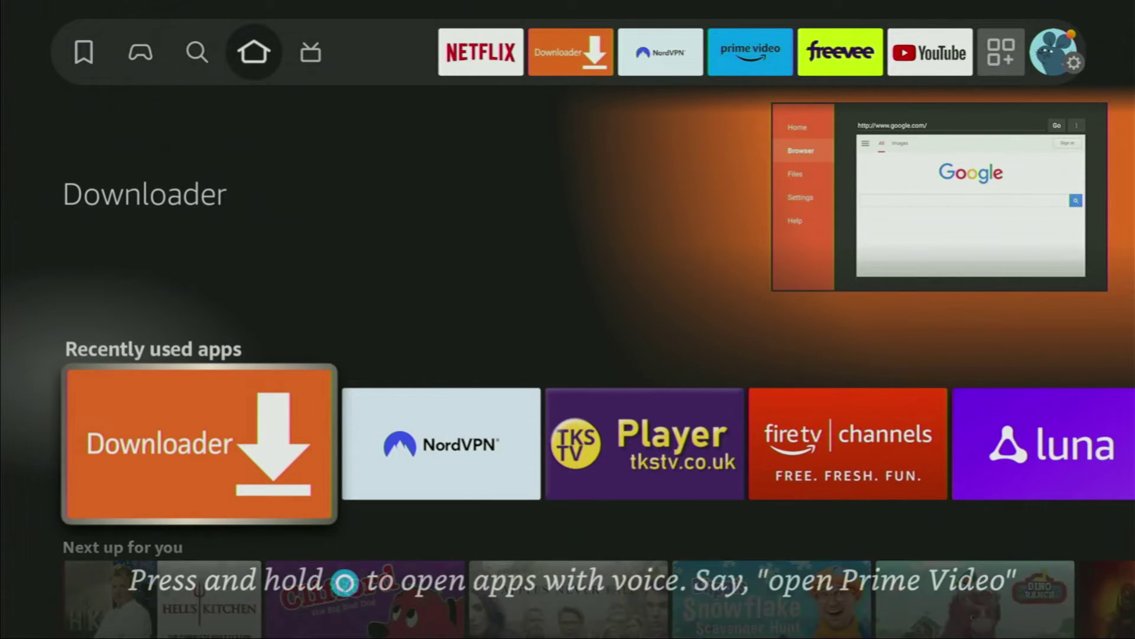
key(Up)
key(Left)
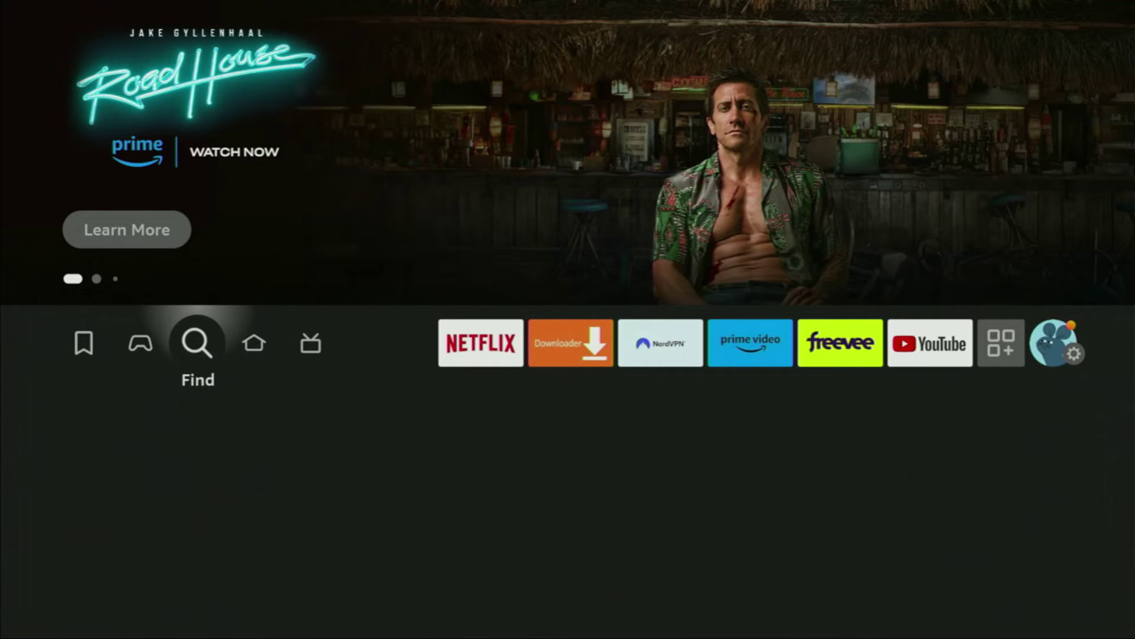
key(Down)
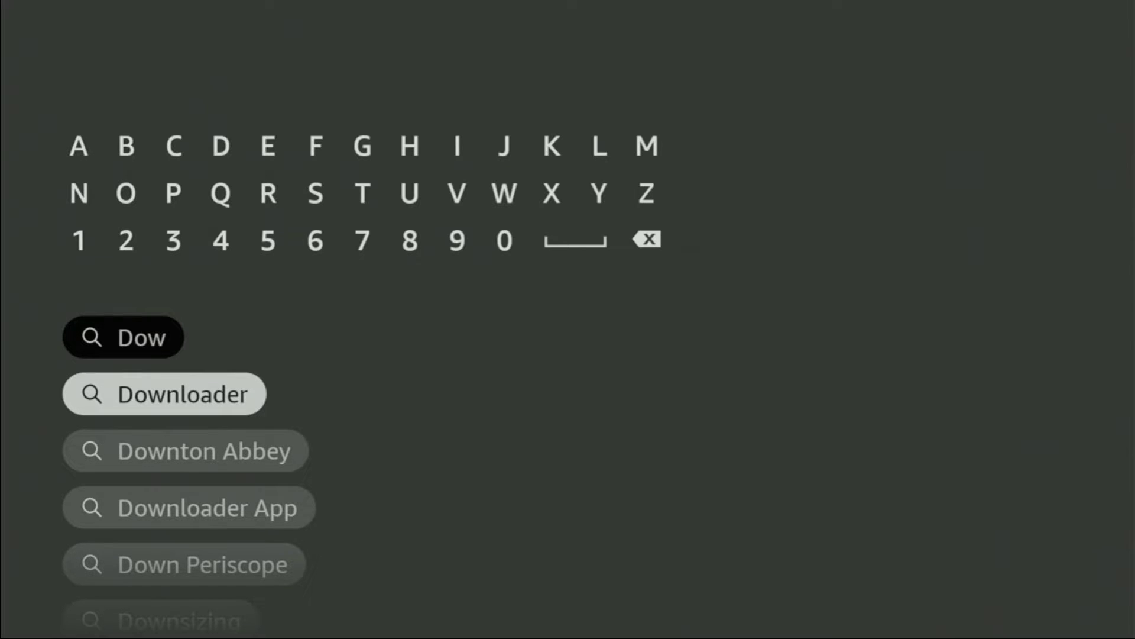
key(Return)
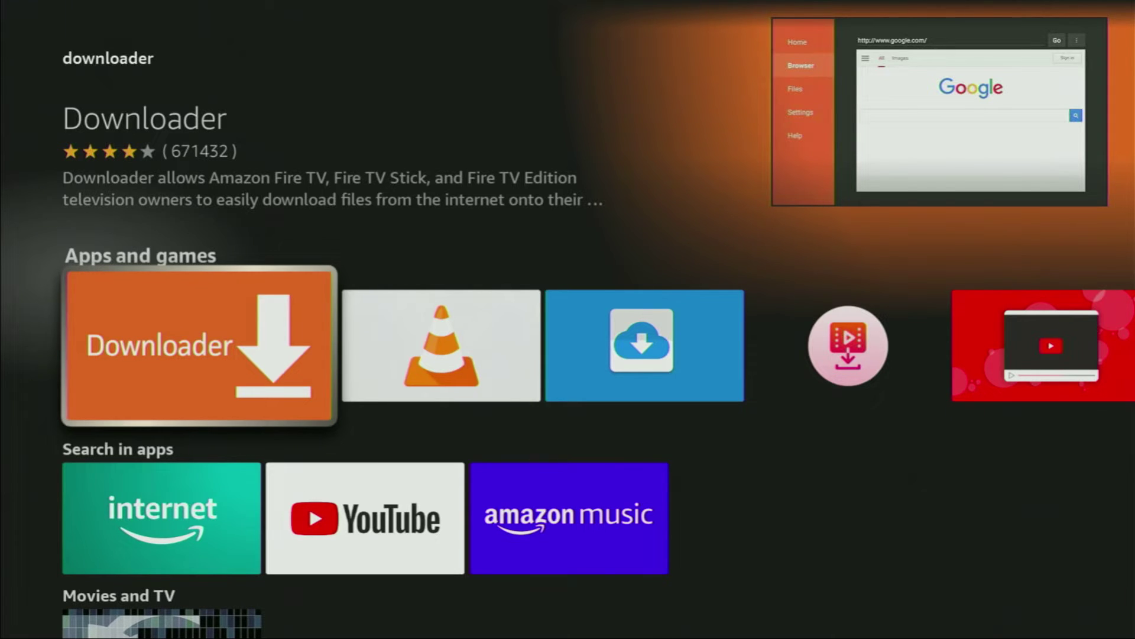
- Go from the search results to Home and open the My Fire TV settings
key(Home)
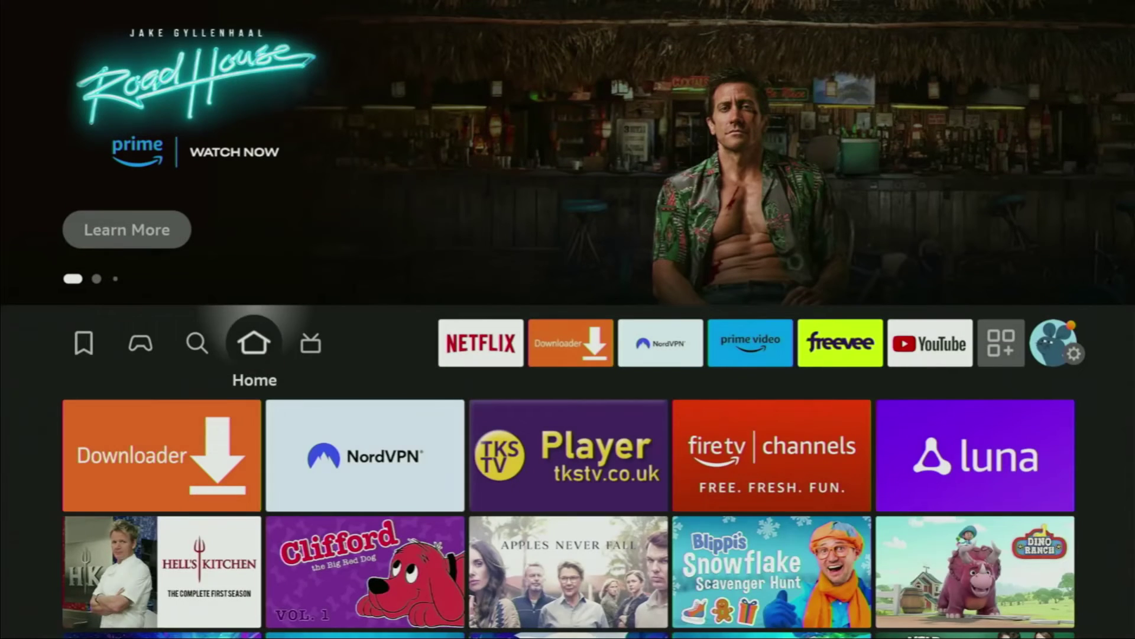
key(Right)
key(Left)
key(Left)
key(Left)
key(Left)
key(Left)
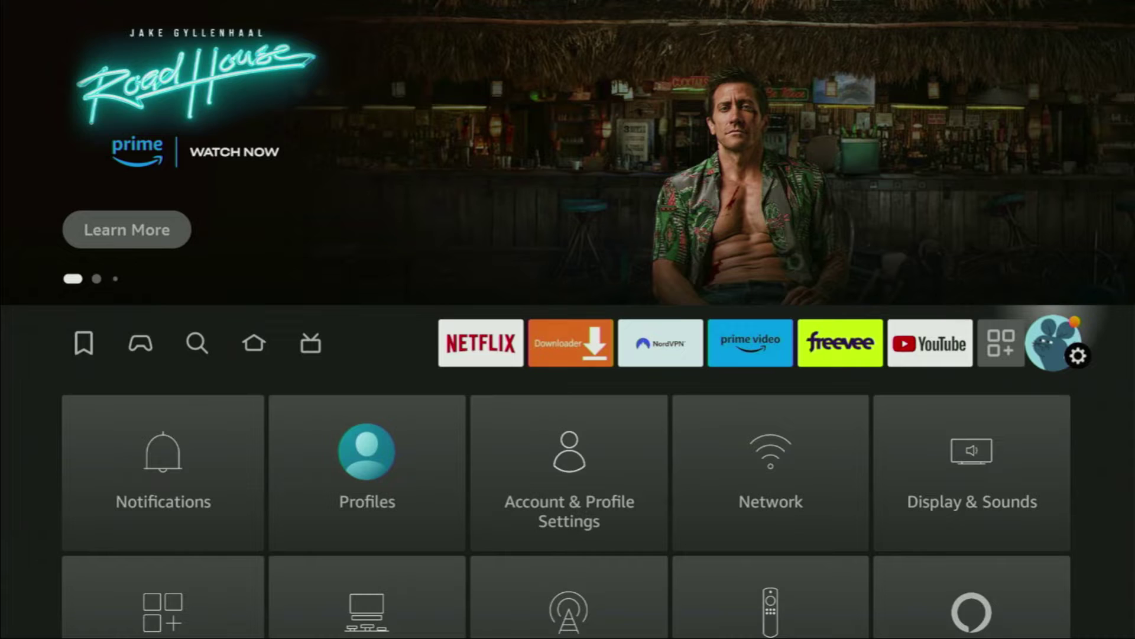
key(Down)
key(Down)
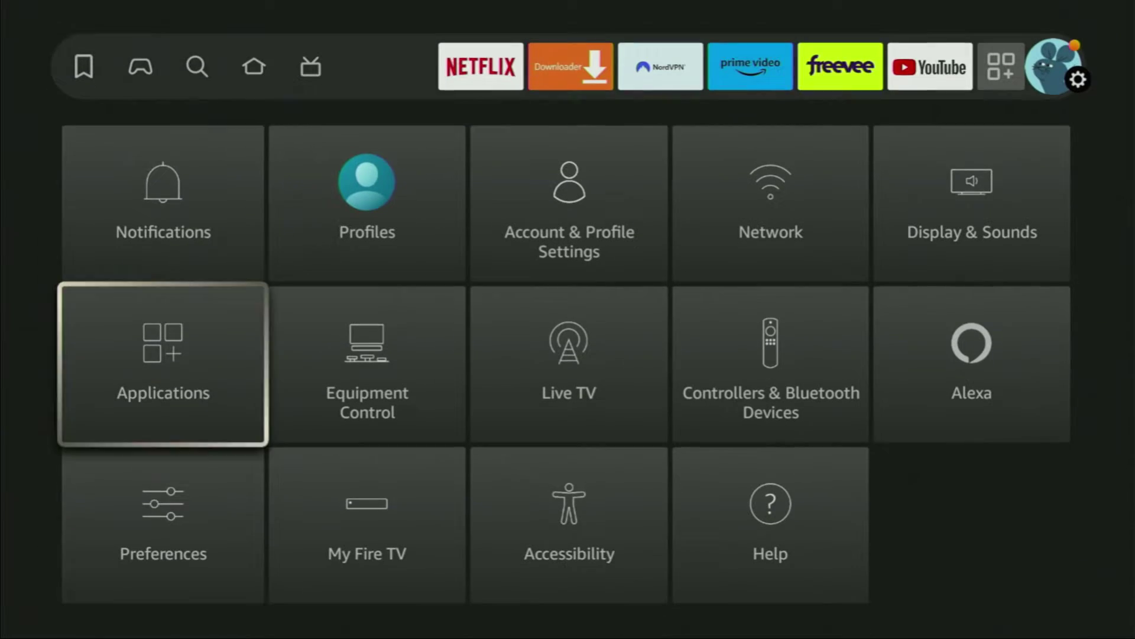
key(Down)
key(Right)
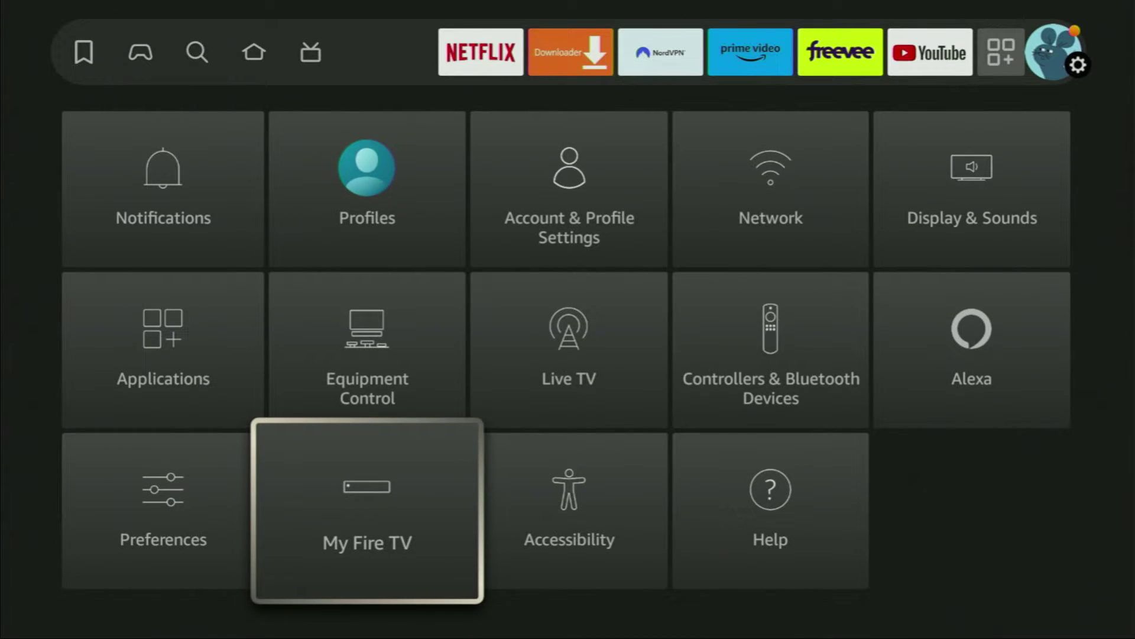
key(Return)
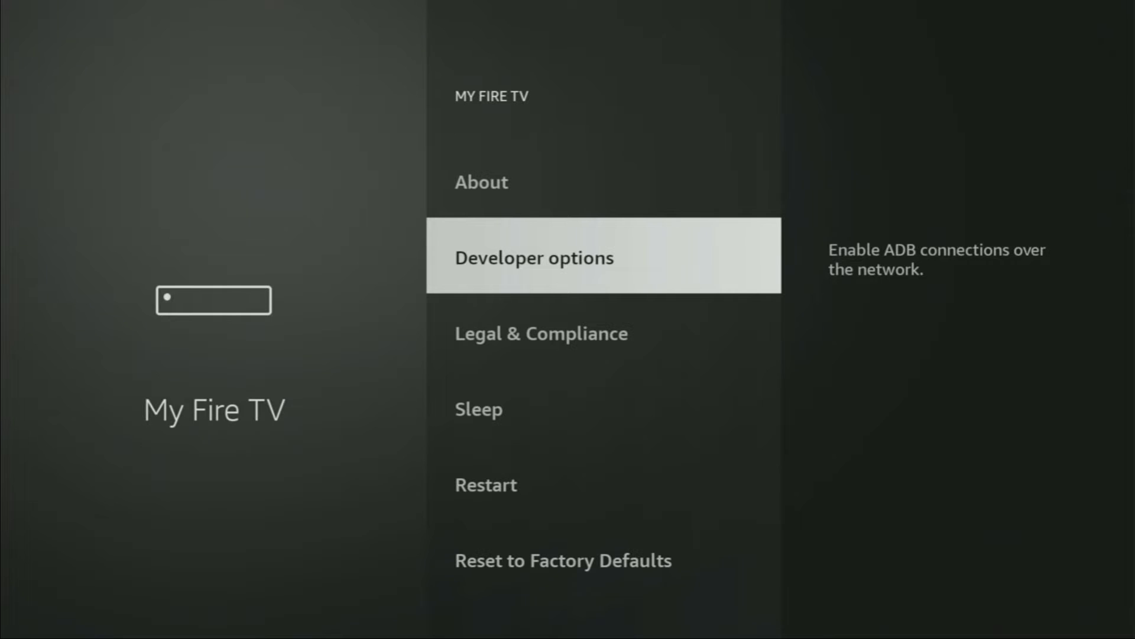
- Select the Fire TV Stick 4K Max entry in About to confirm developer mode is already on
key(Up)
key(Return)
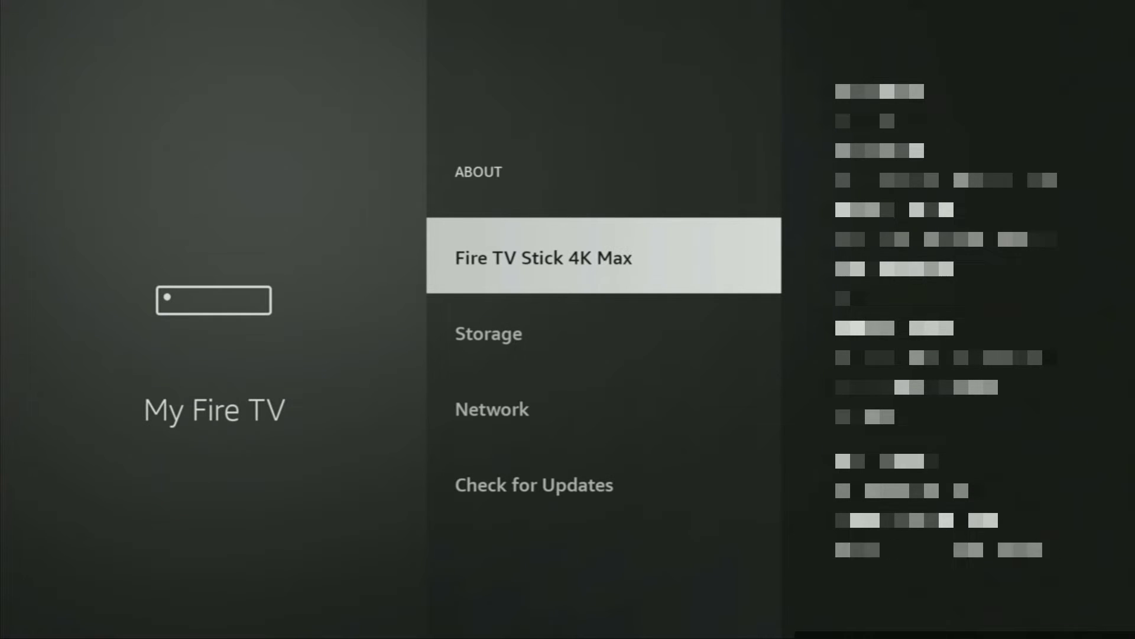
key(Return)
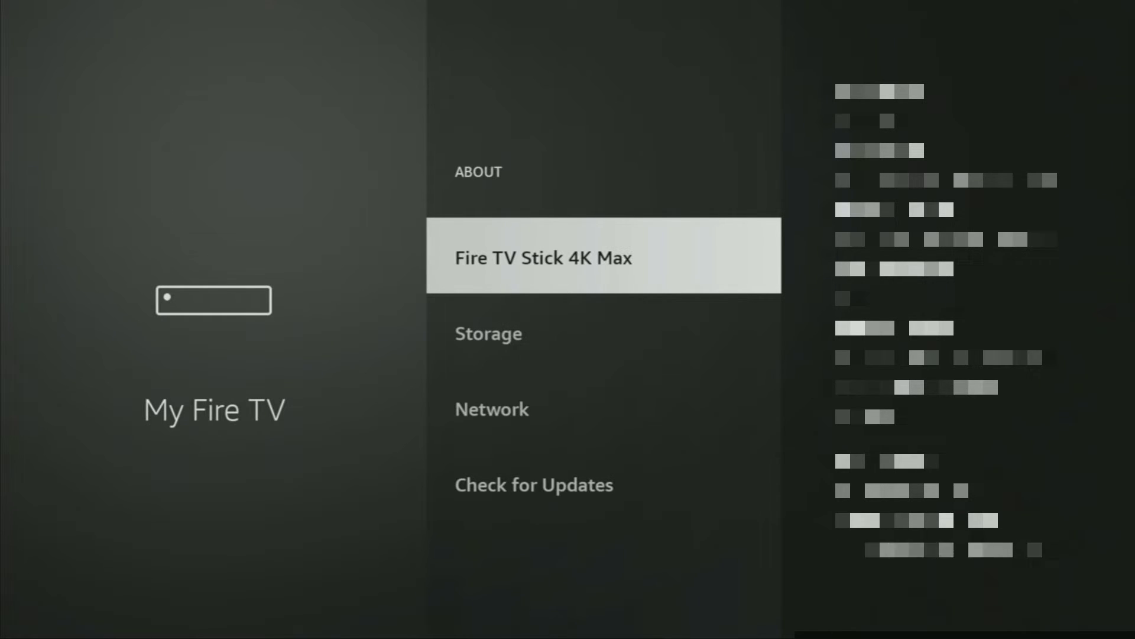
key(Escape)
key(Down)
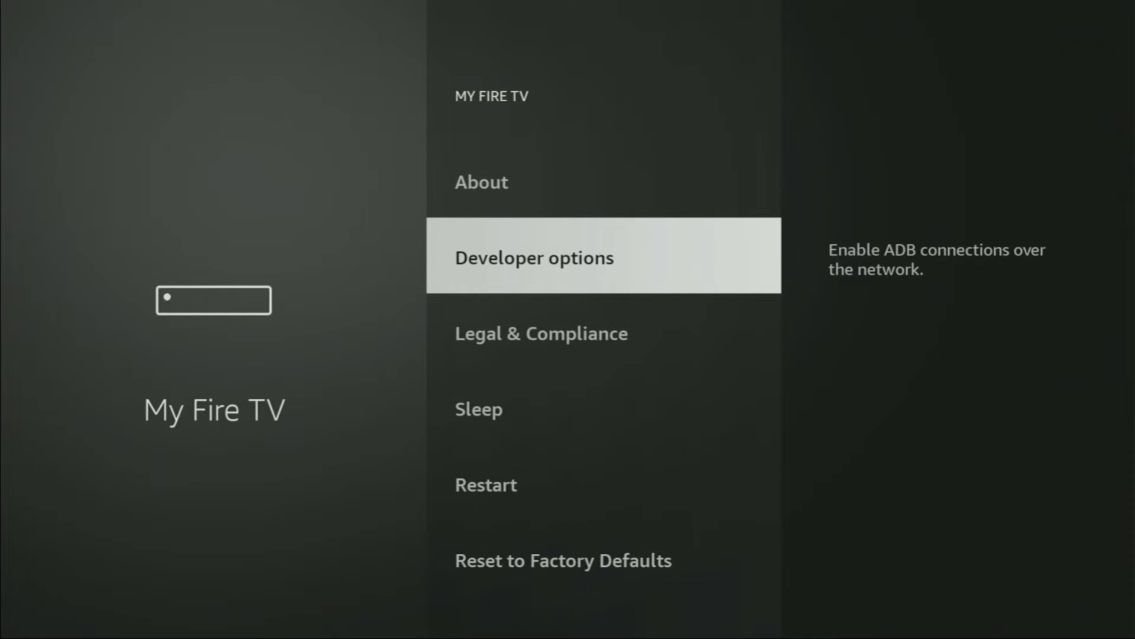
- Turn ADB debugging on in Developer options
key(Return)
key(Return)
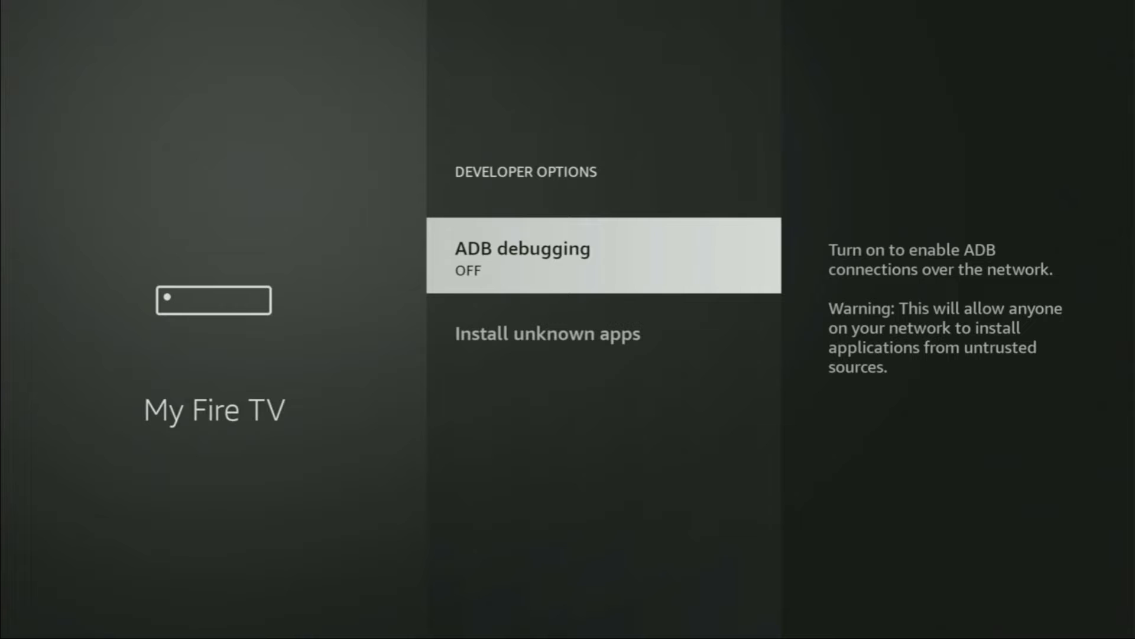
key(Return)
key(Down)
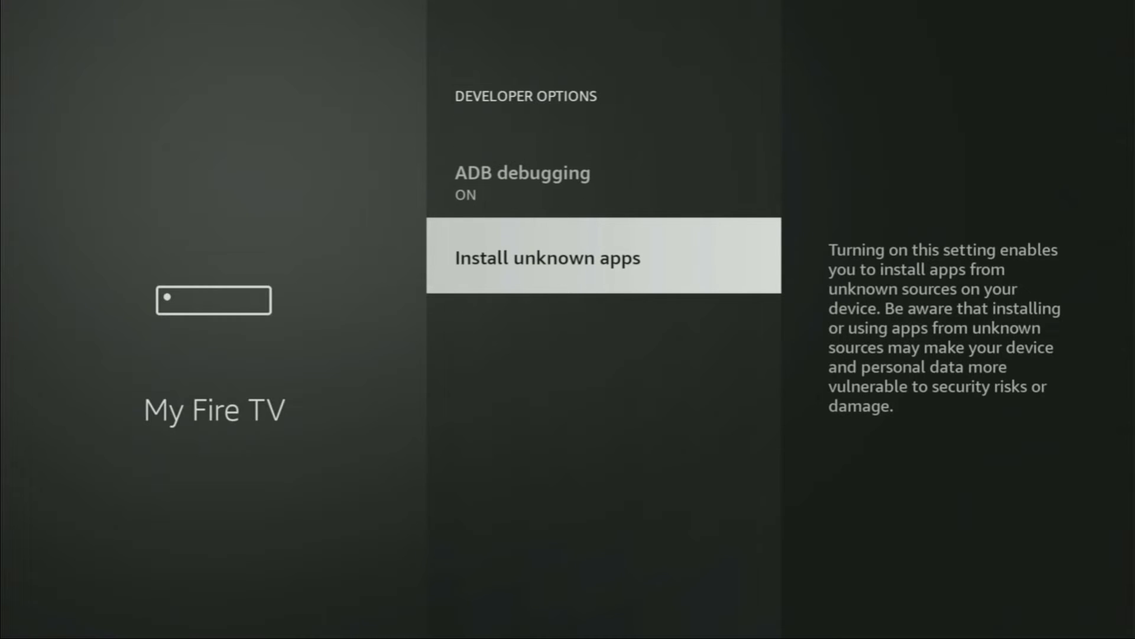
- Check that Downloader is allowed under Install unknown apps, then leave settings
key(Return)
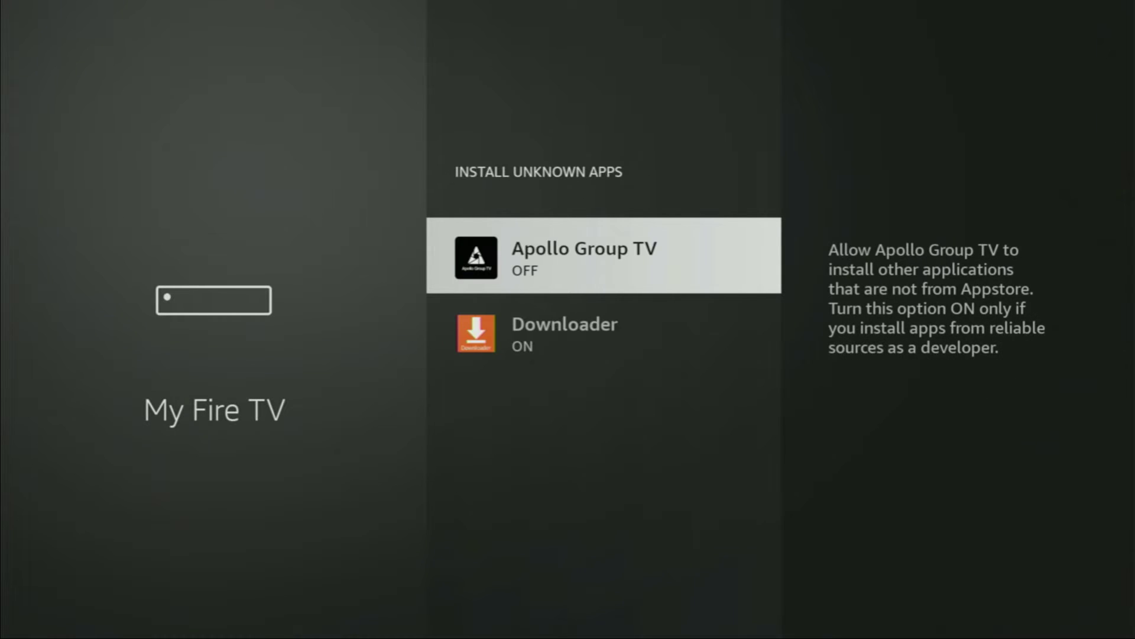
key(Down)
key(Return)
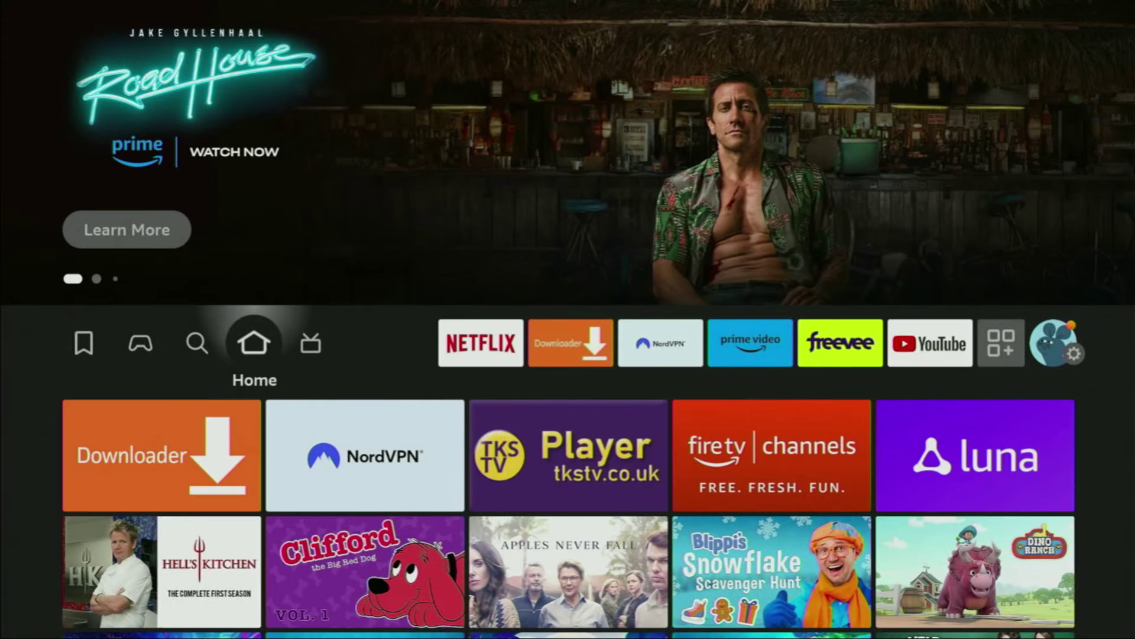
key(Right)
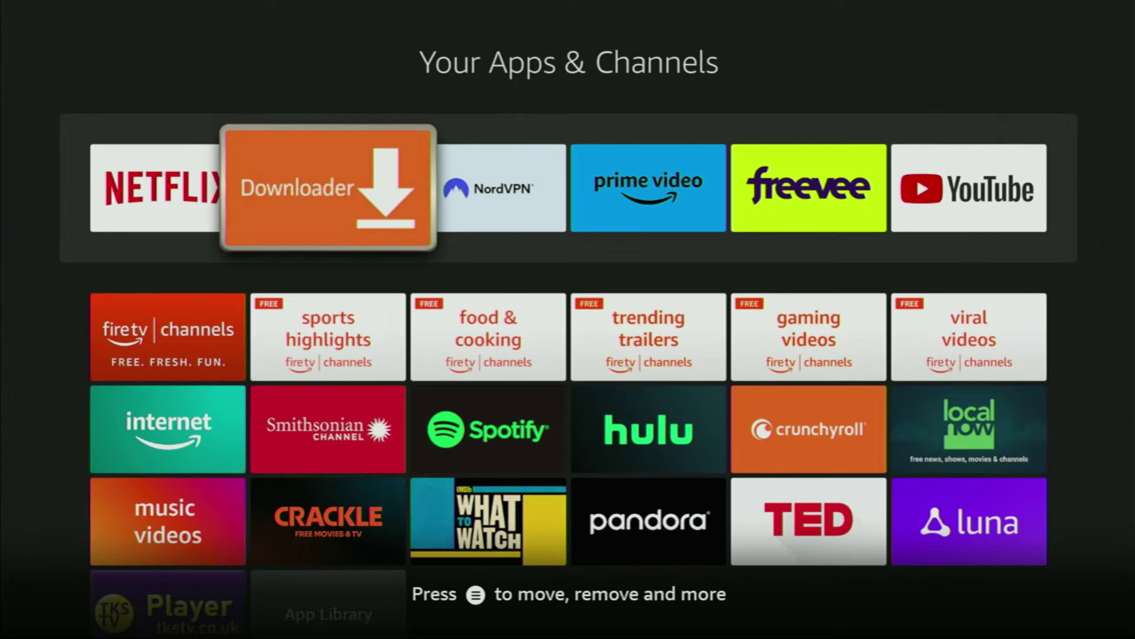
- Launch NordVPN and connect to the fastest Greece server
key(Right)
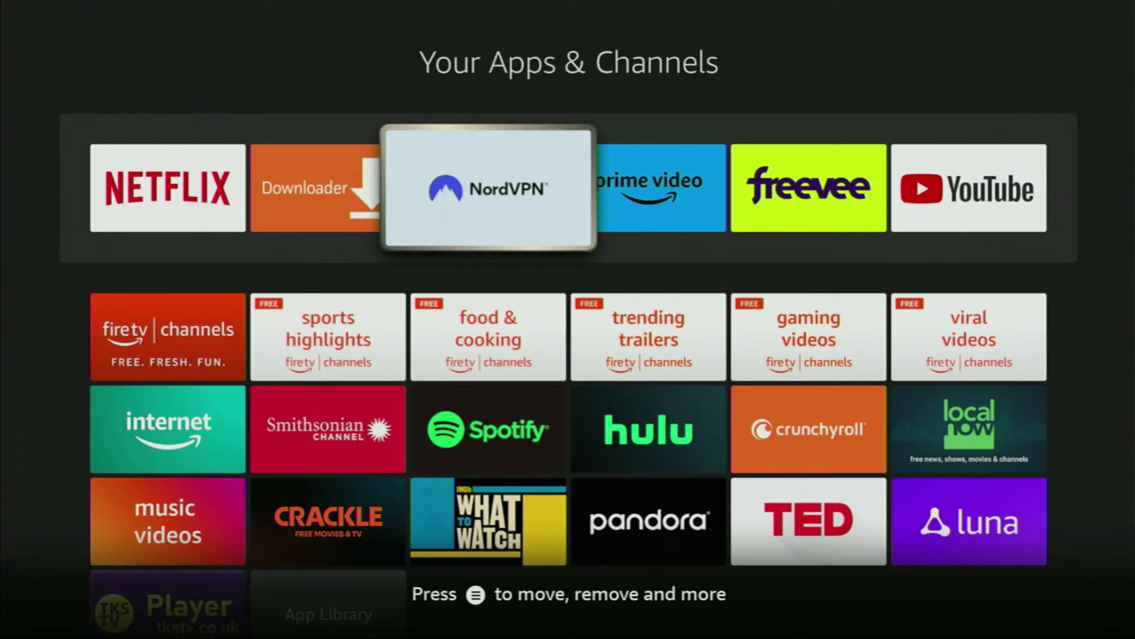
key(Return)
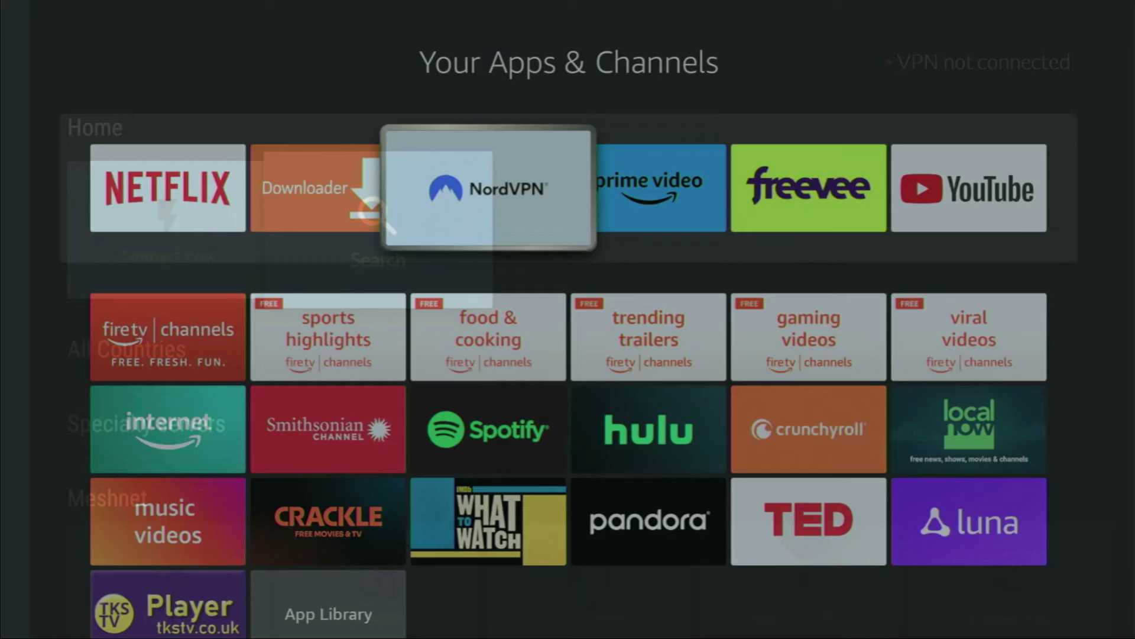
key(Down)
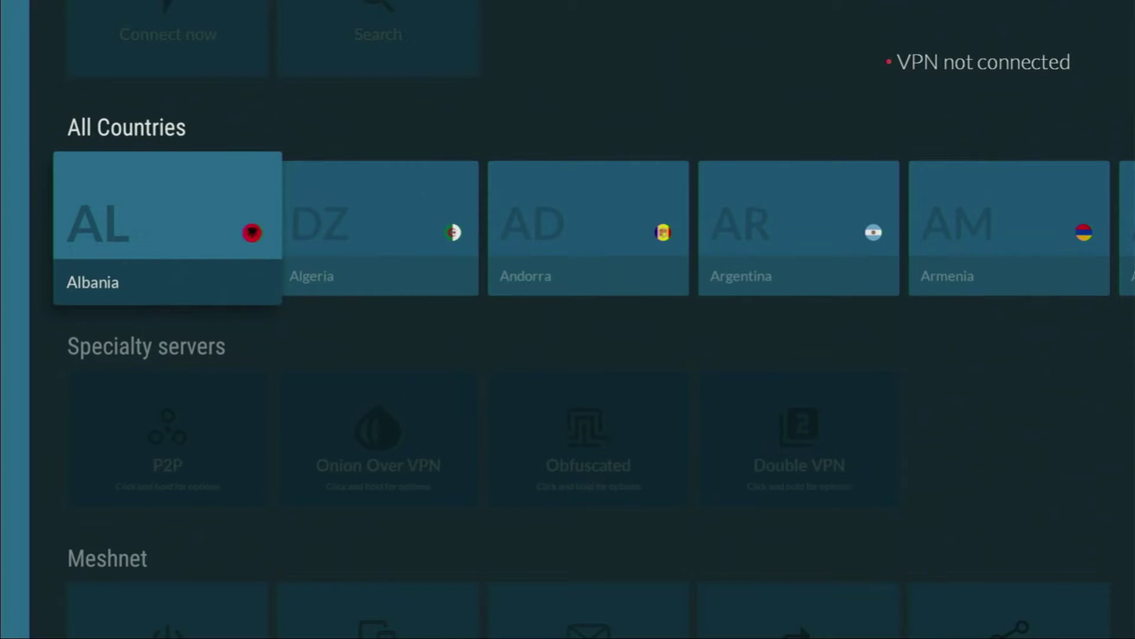
key(Right)
key(Right)
key(Right)
key(Right)
key(Right)
key(Right)
key(Right)
key(Right)
key(Right)
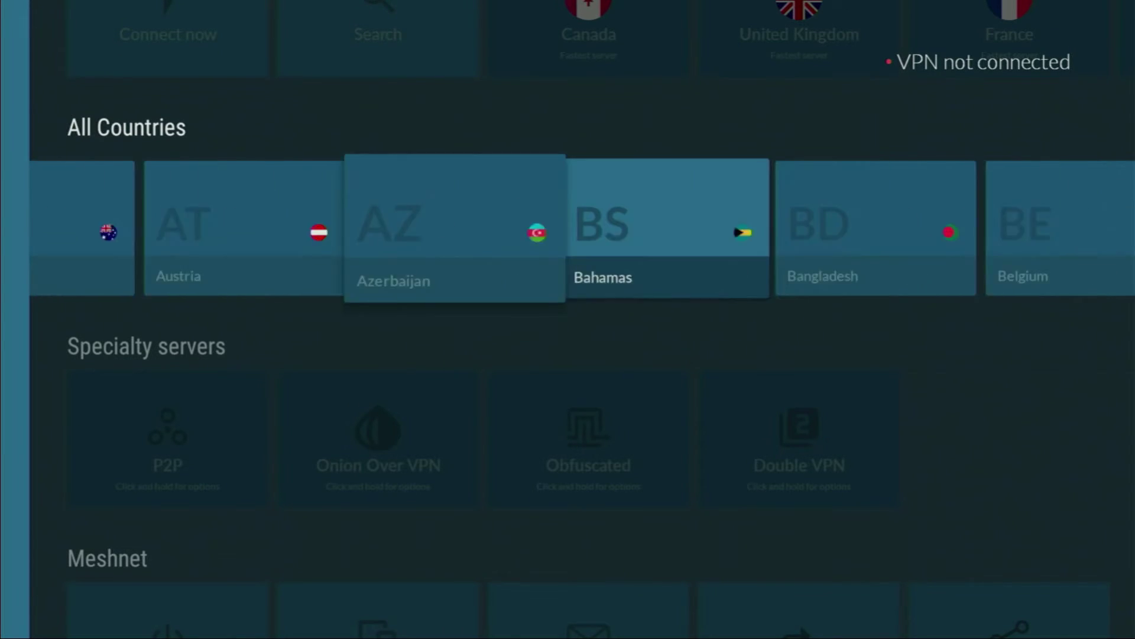
key(Right)
key(Right)
key(Right)
key(Right)
key(Right)
key(Right)
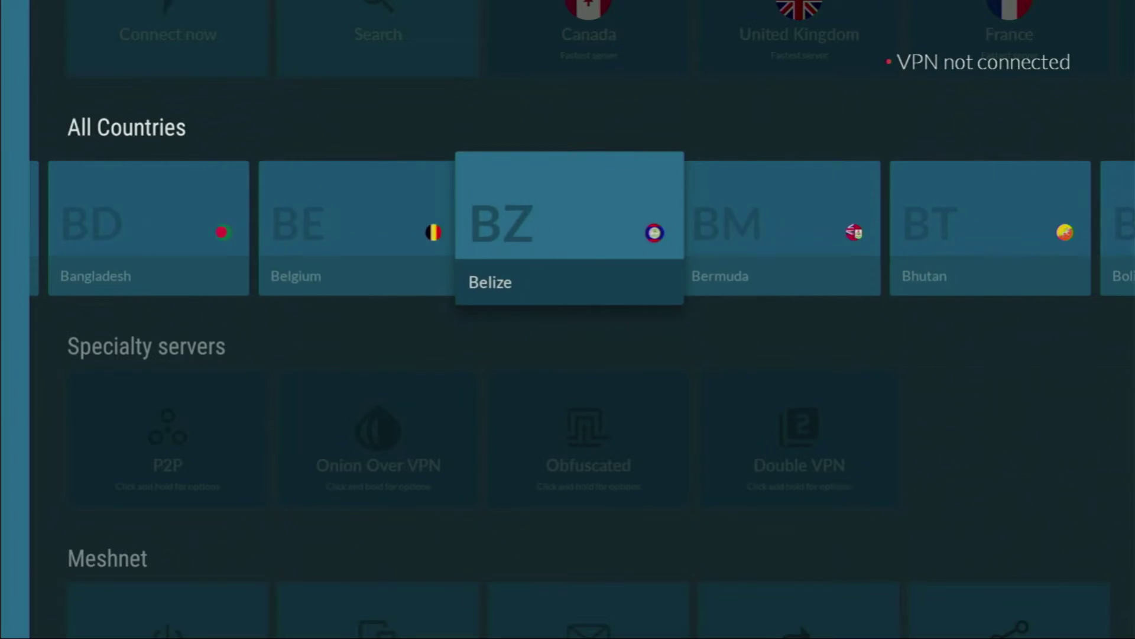
key(Right)
key(Up)
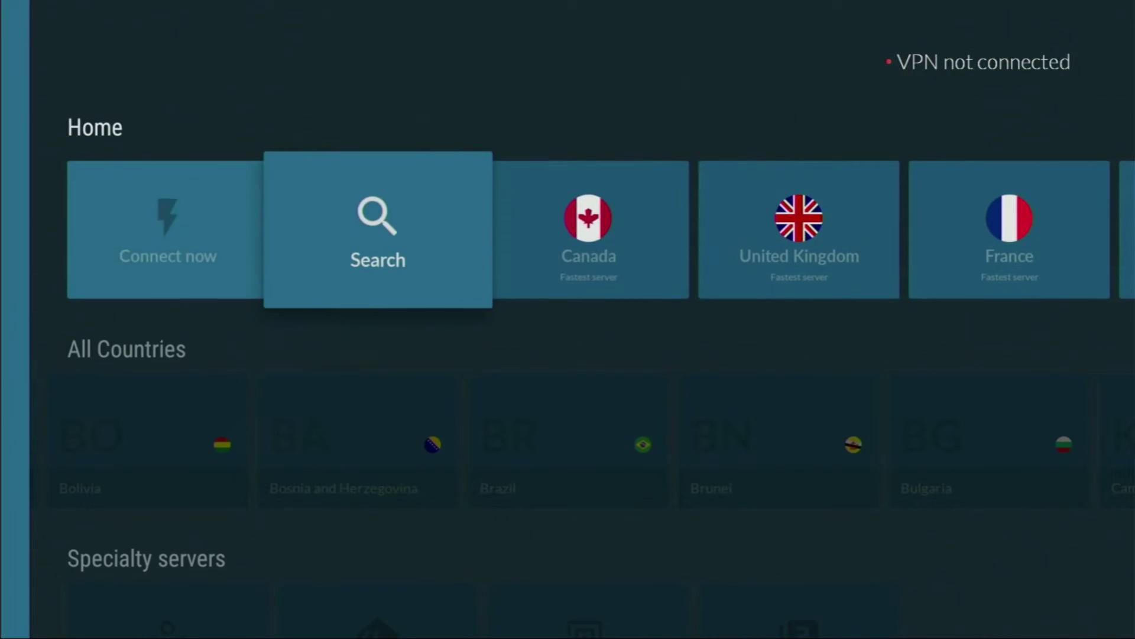
key(Right)
key(Right)
key(Right)
key(Right)
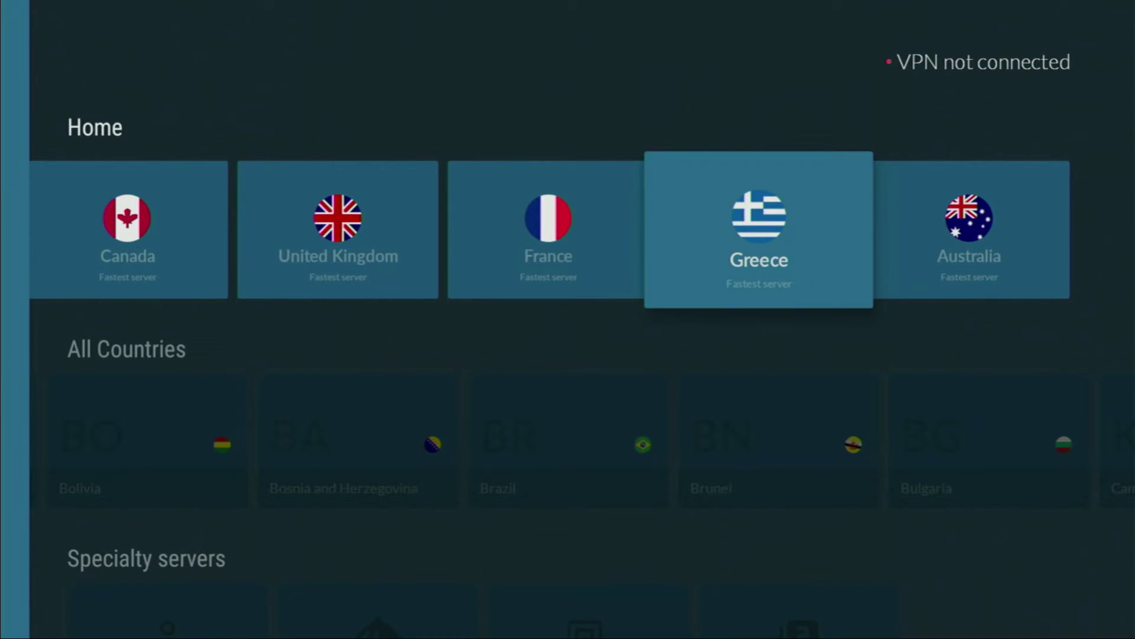
key(Return)
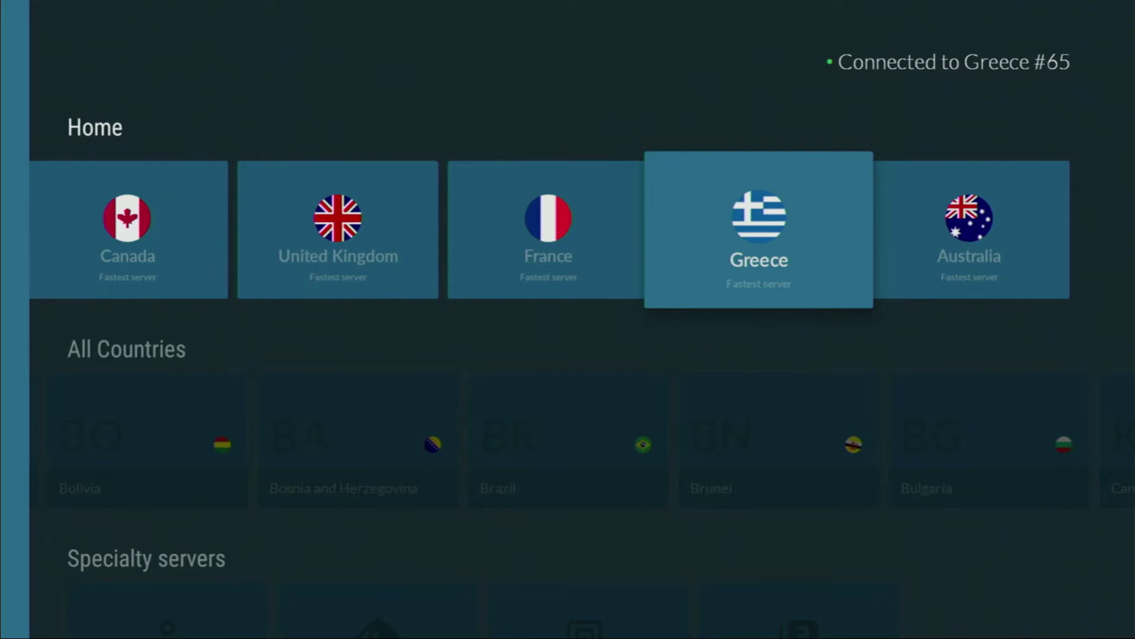
- Browse the All Countries row past Canada, then return focus to the connected Greece server
key(Down)
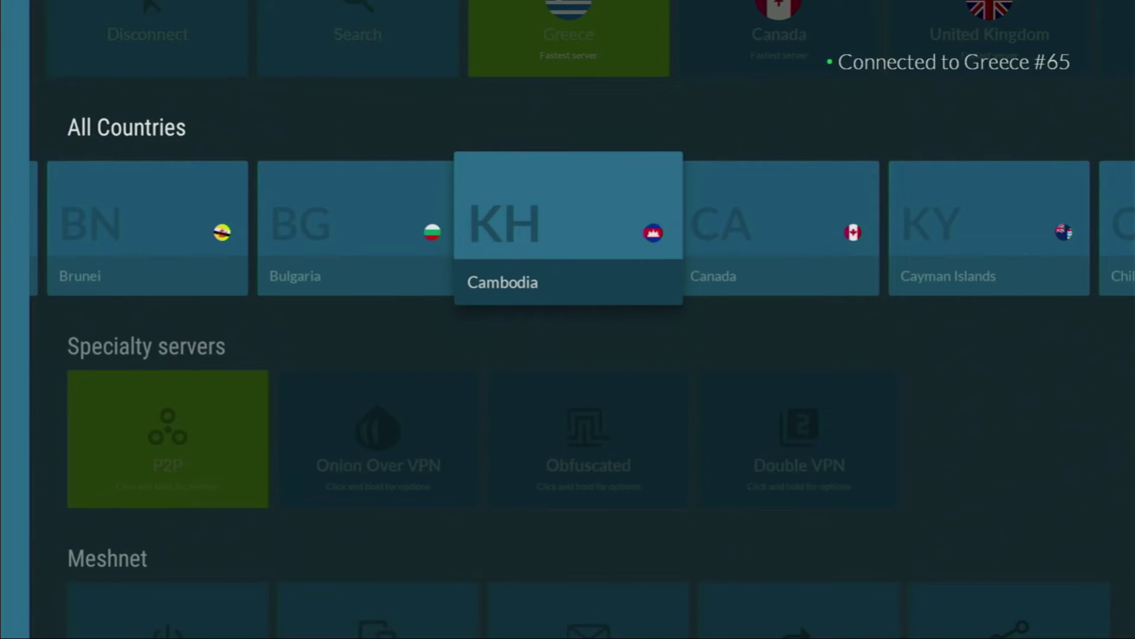
key(Right)
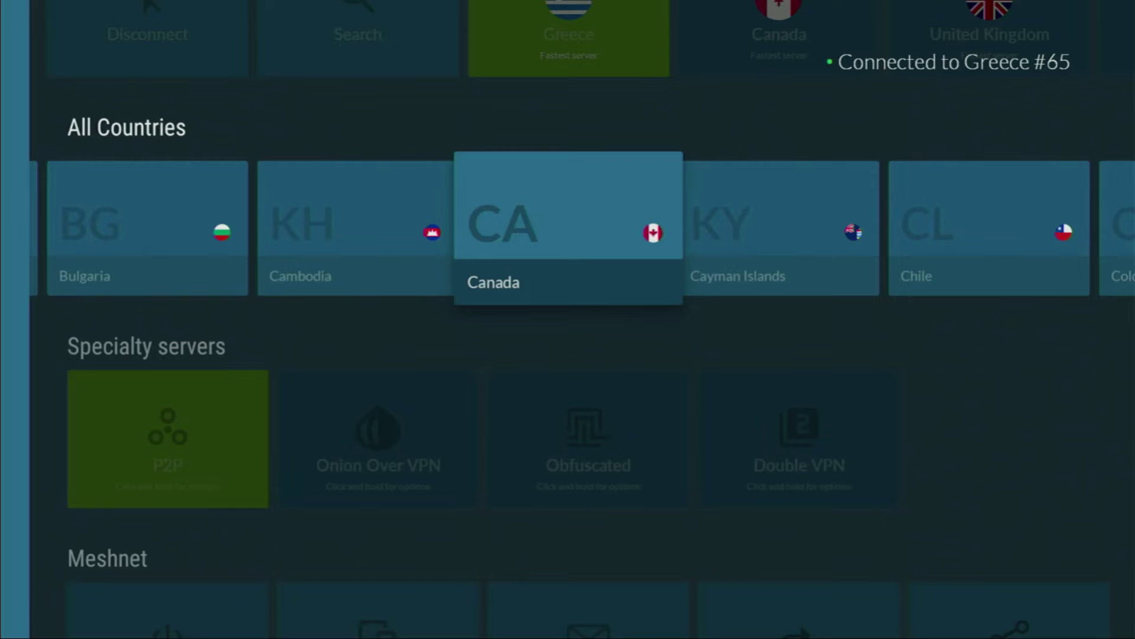
key(Right)
key(Right)
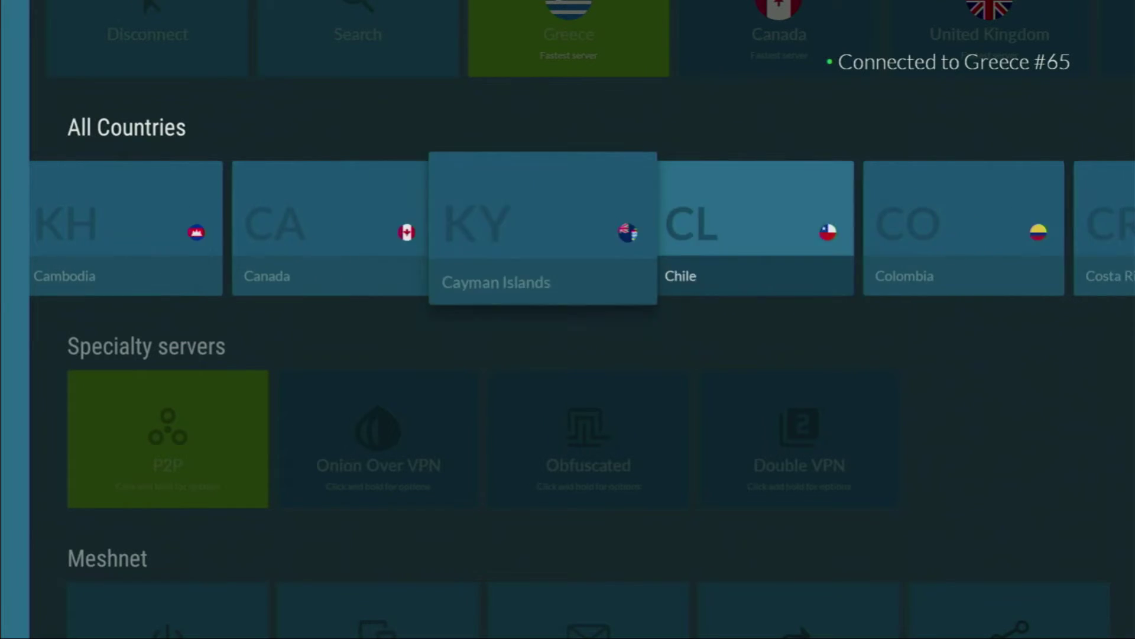
key(Up)
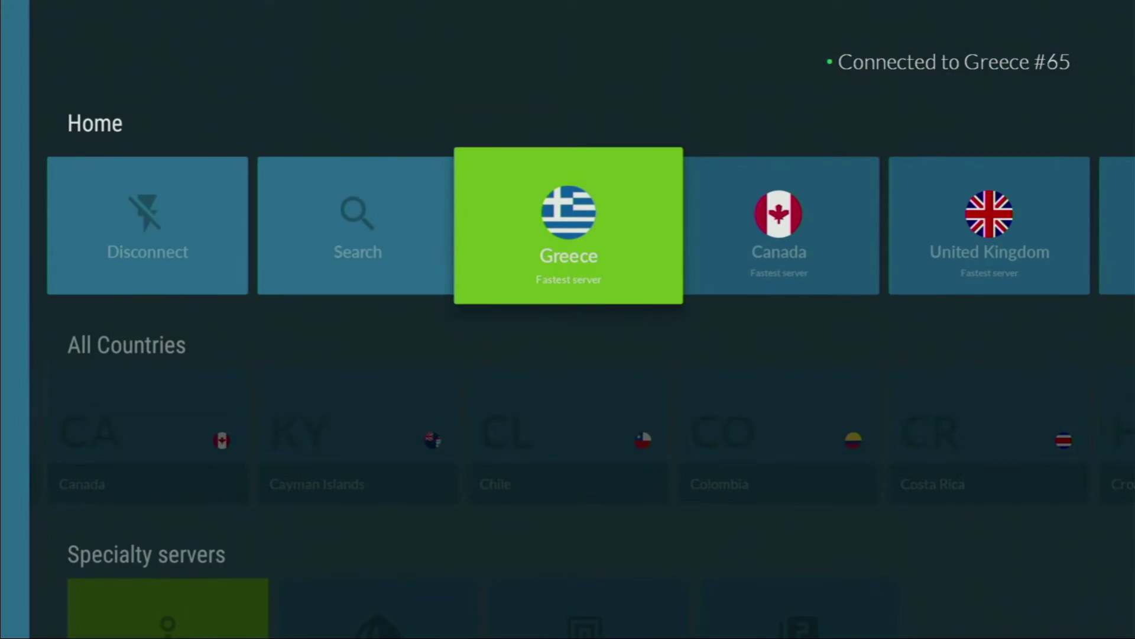
key(Right)
key(Left)
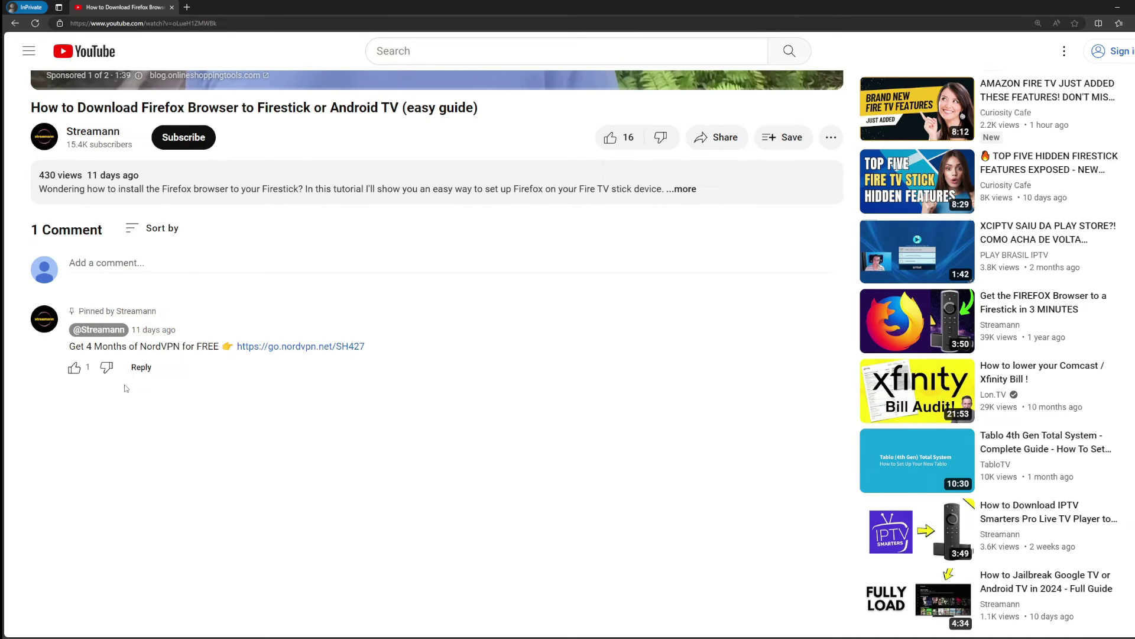
drag(366, 346, 235, 346)
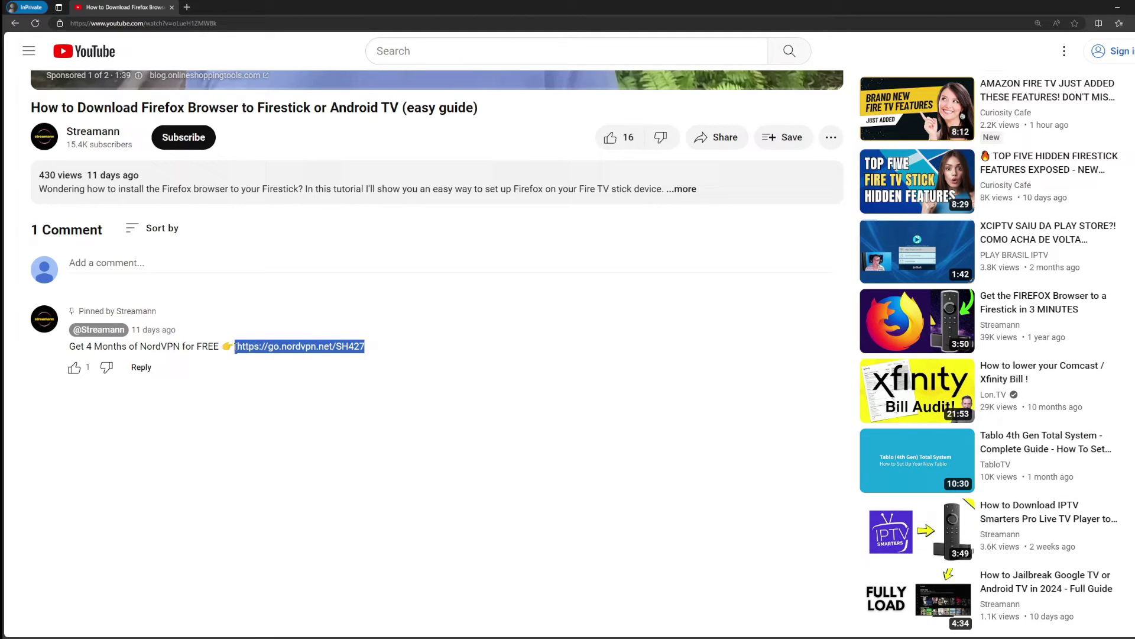
- Open the NordVPN deal link in a new tab and highlight '+ 4' in its headline
click(303, 346)
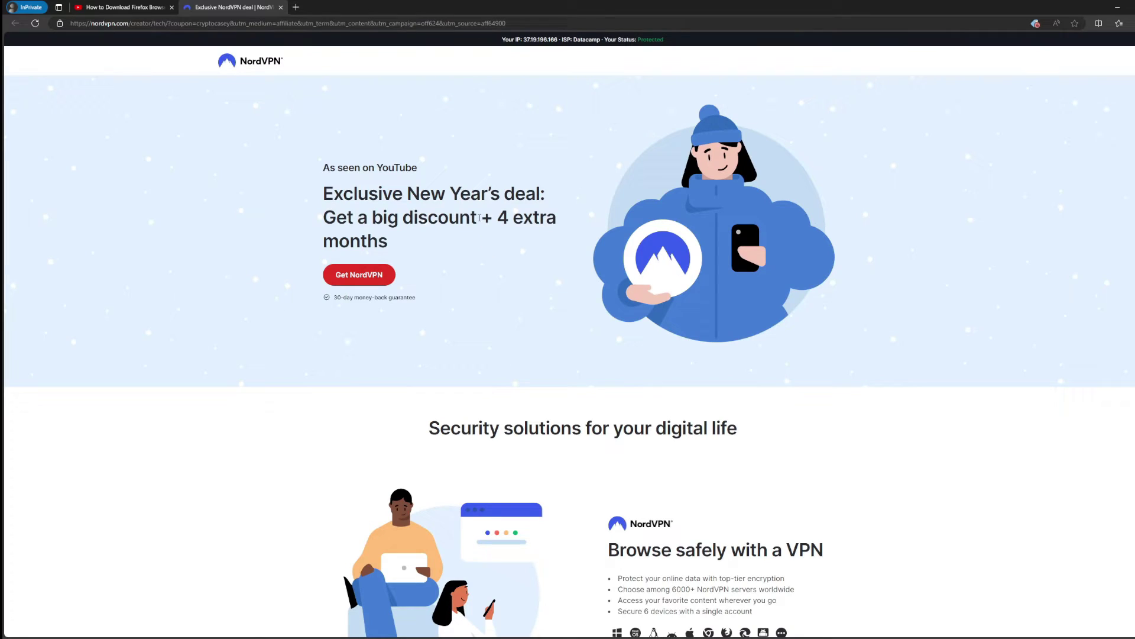
drag(480, 217, 558, 239)
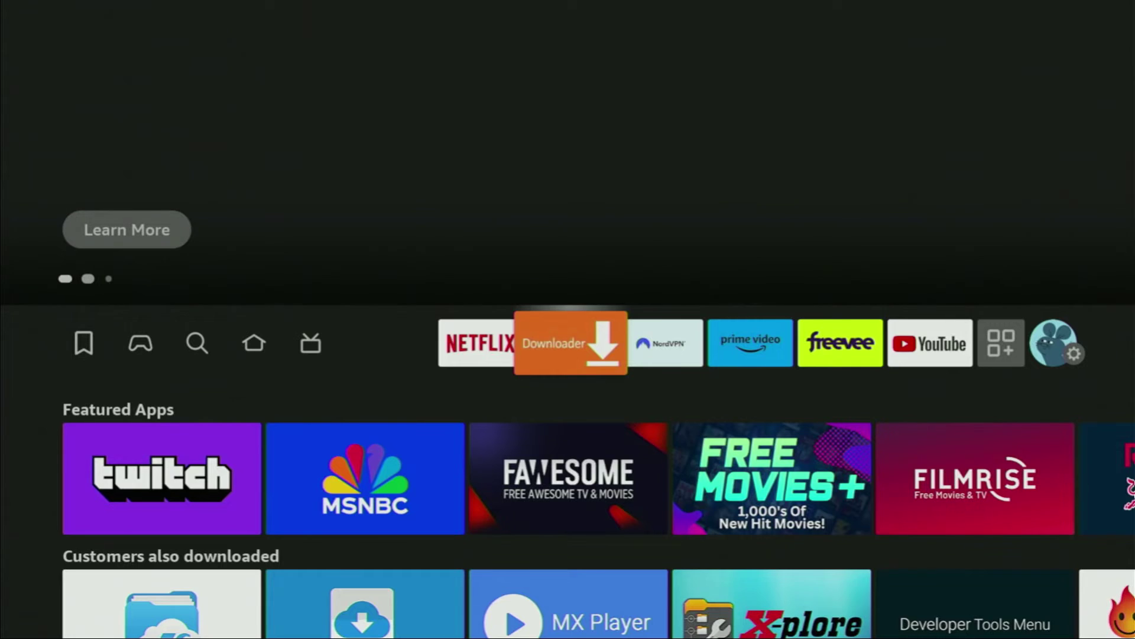
- Launch Downloader, switch to its Home page and type apollogroup.tv into the URL field
key(Return)
key(Left)
key(Left)
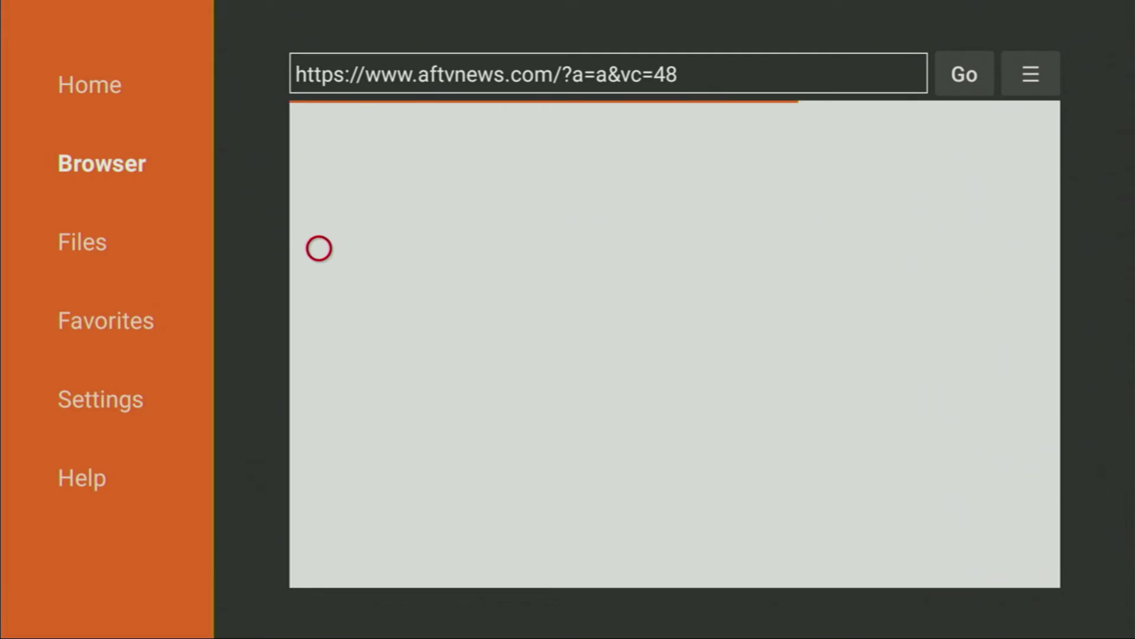
key(Return)
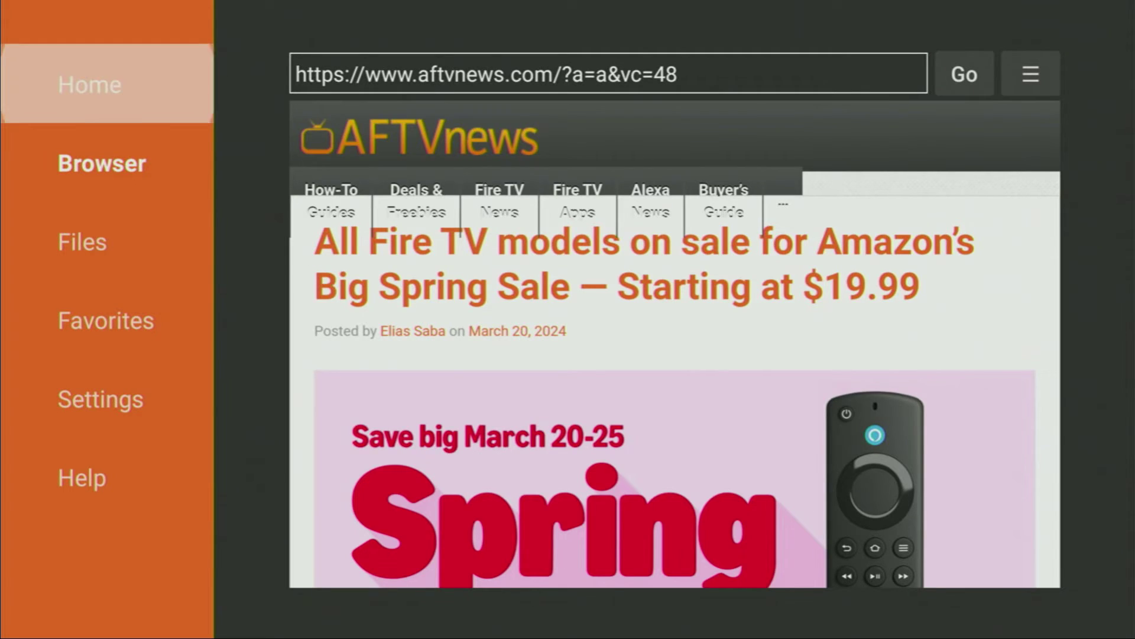
key(Right)
key(Up)
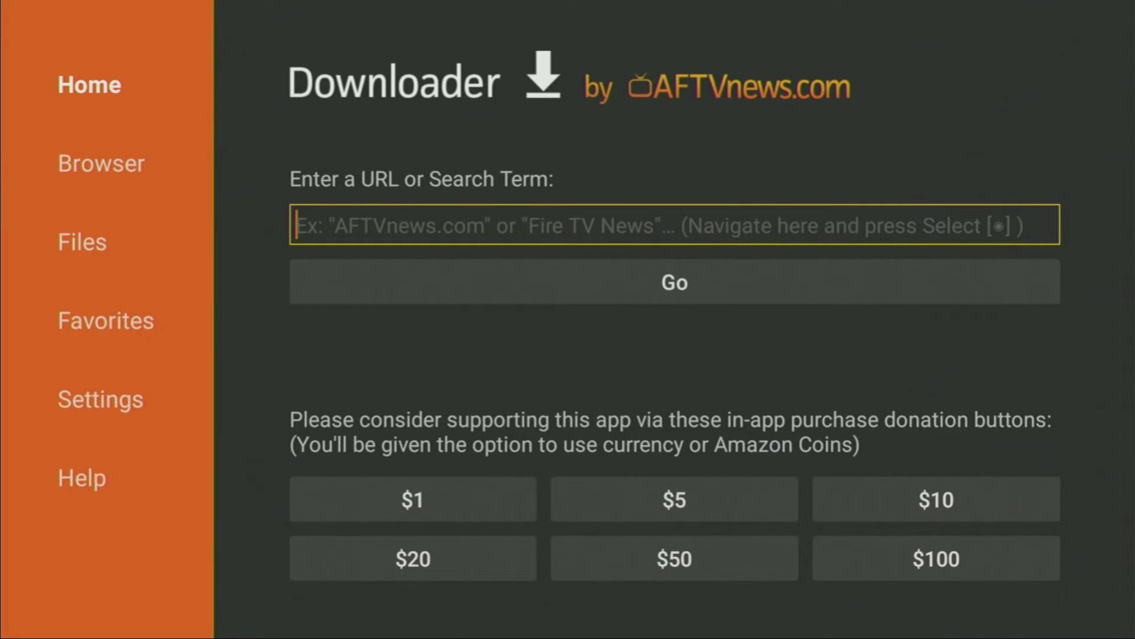
key(Return)
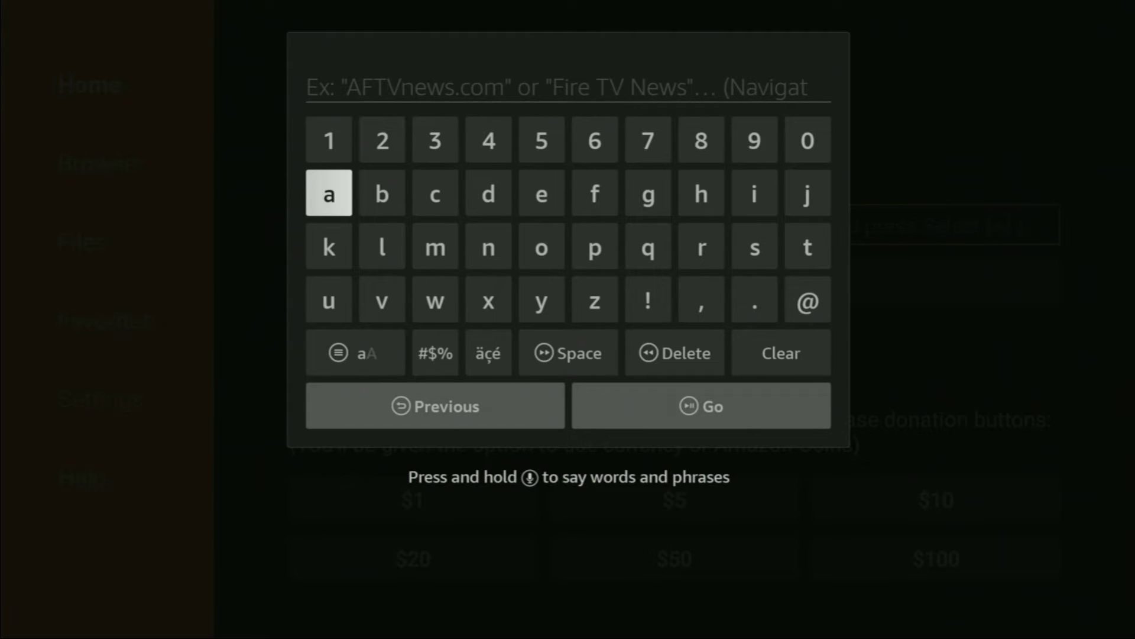
text(apollogroup.tv)
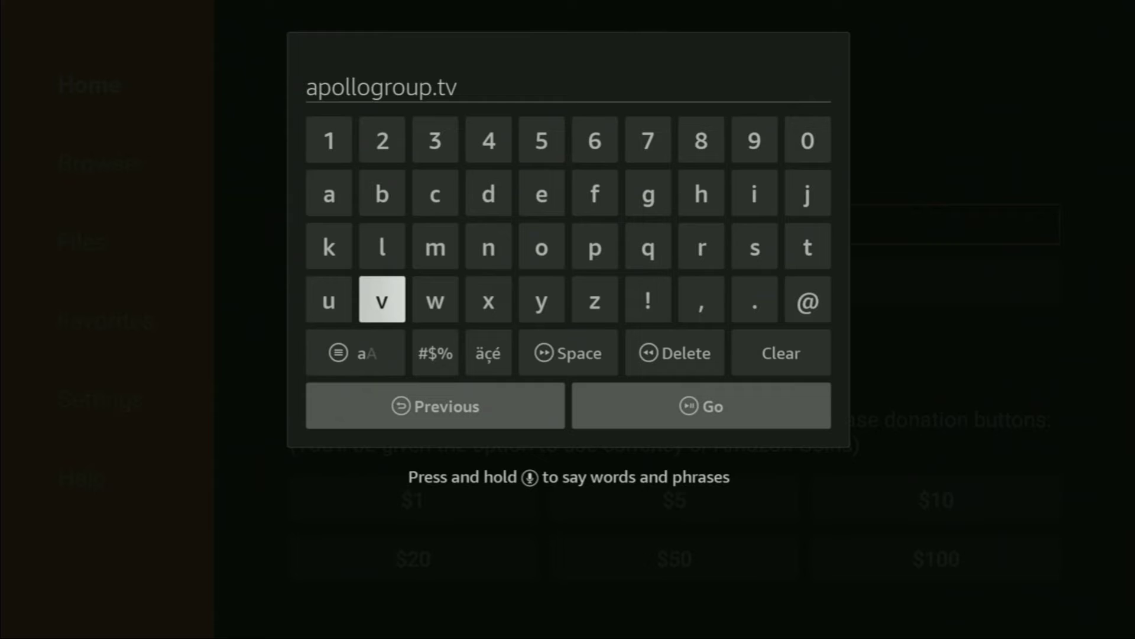
- Load apollogroup.tv and download the Android TV installer, saved as /sdcard/Downloader/ap.apk
click(355, 353)
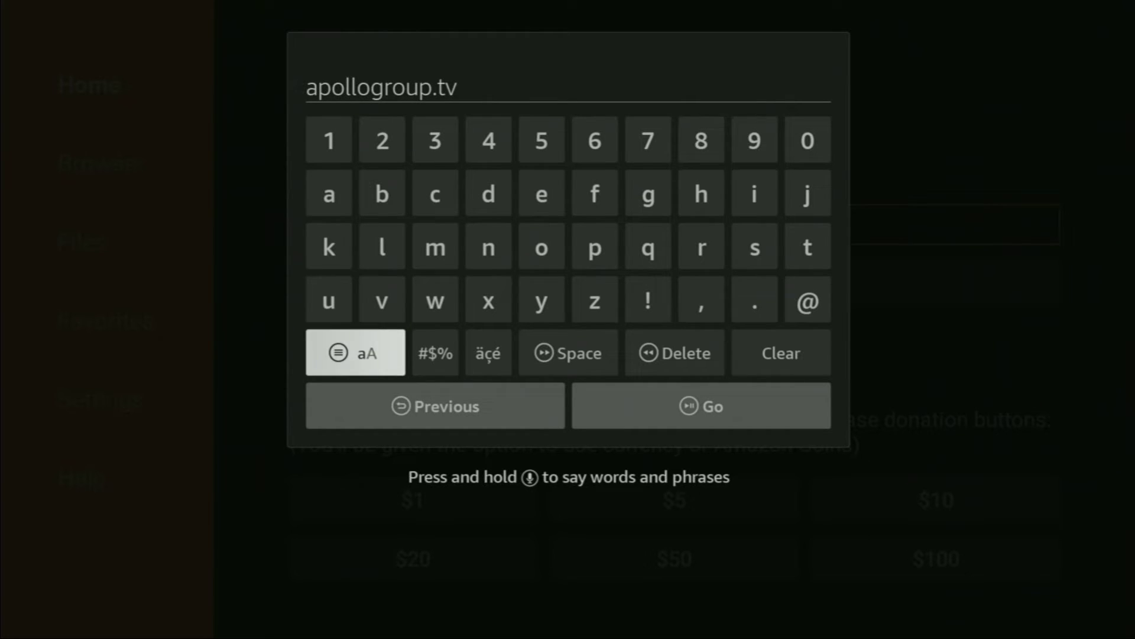
key(Down)
key(Right)
key(Return)
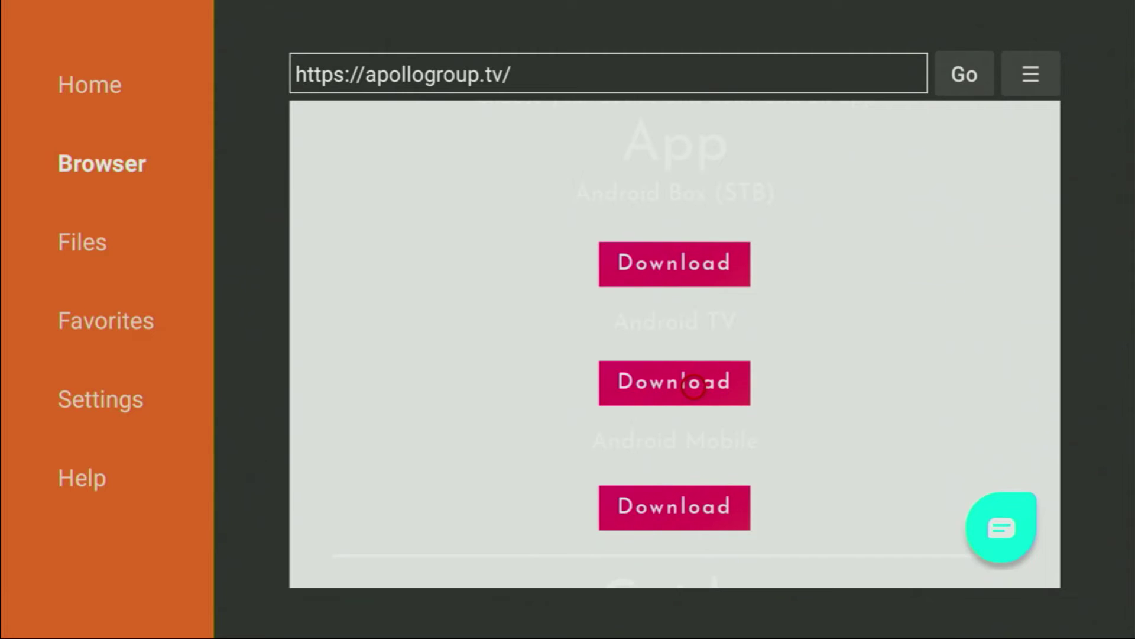
click(694, 387)
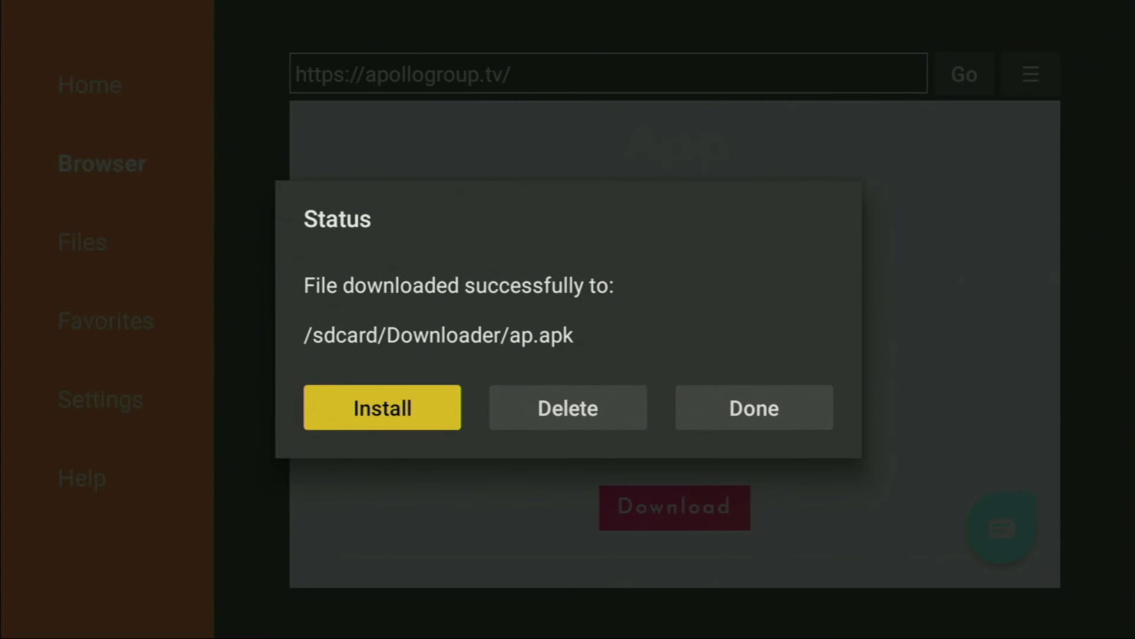
- Delete the downloaded ap.apk from the Status dialog and confirm the deletion
key(Right)
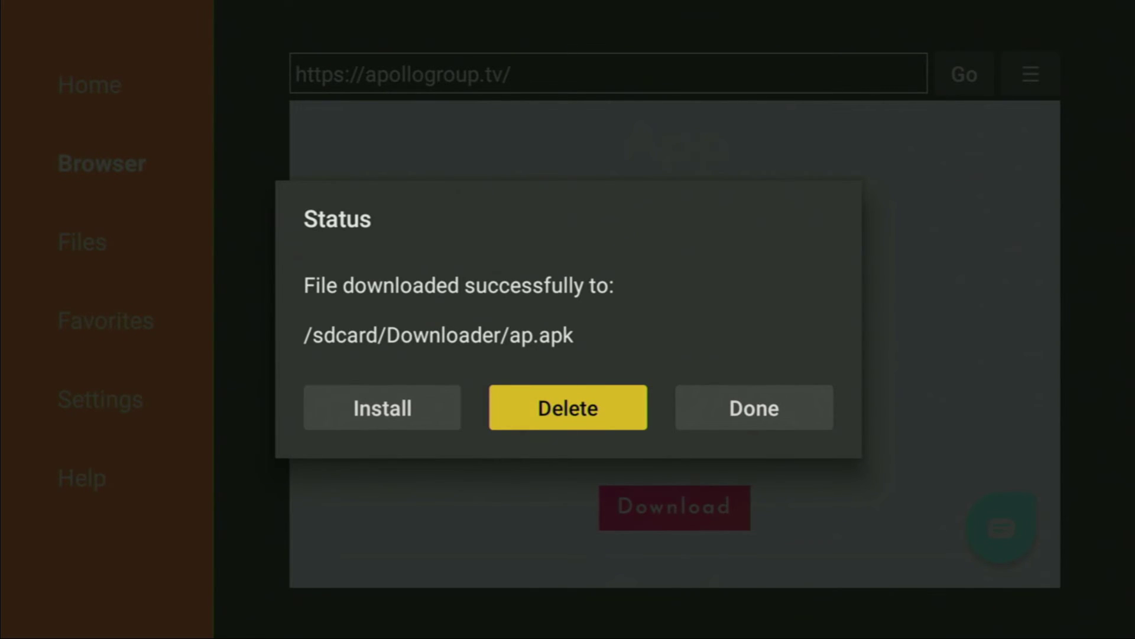
key(Return)
key(Left)
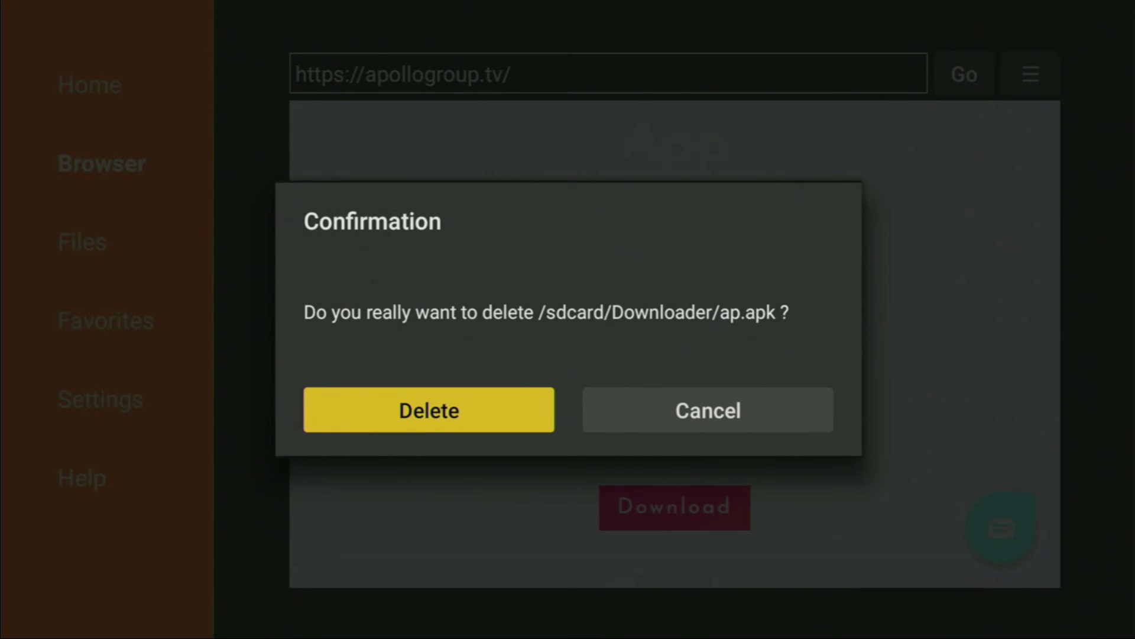
key(Return)
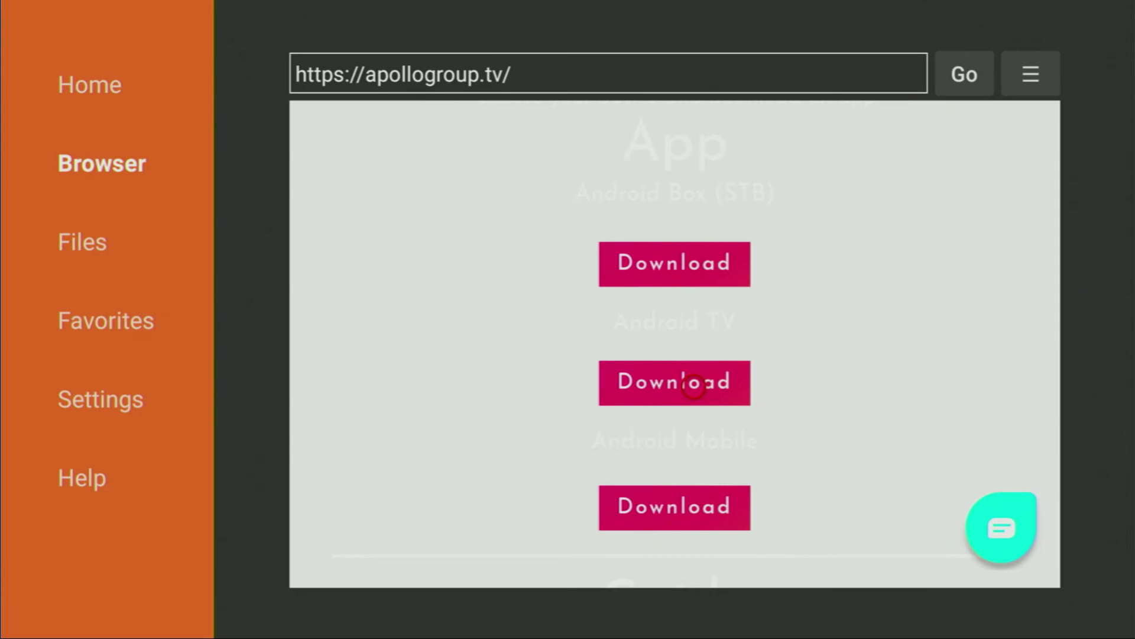
- Use Apollo Group TV's menu in Your Apps & Channels to choose Move to front
key(Home)
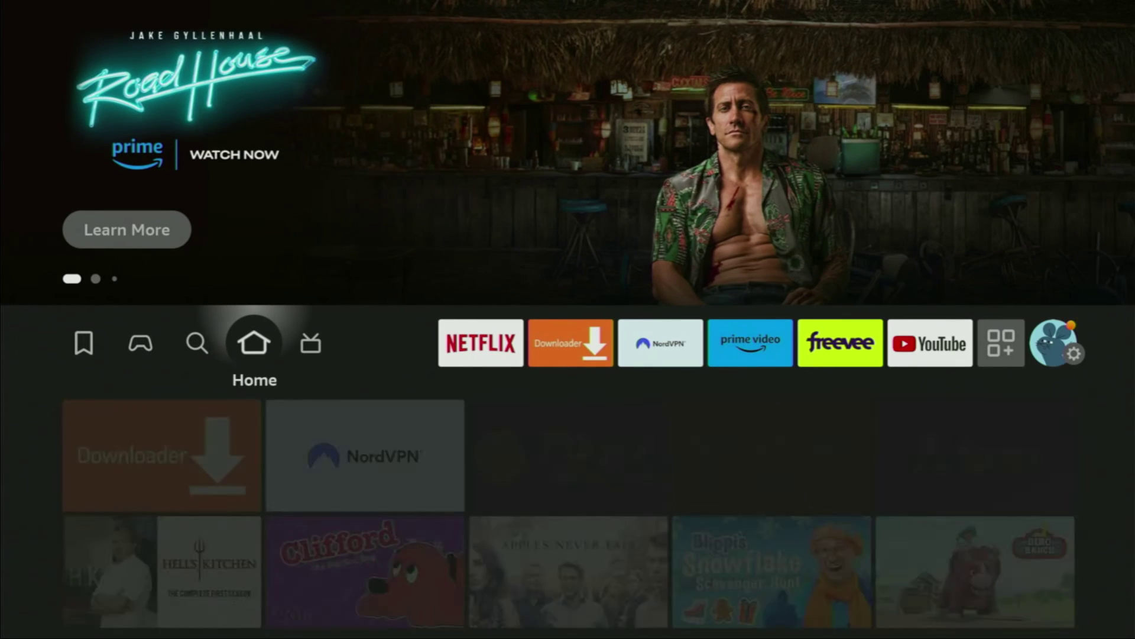
key(Right)
key(Right)
key(Right)
key(Right)
key(Right)
key(Right)
key(Right)
key(Right)
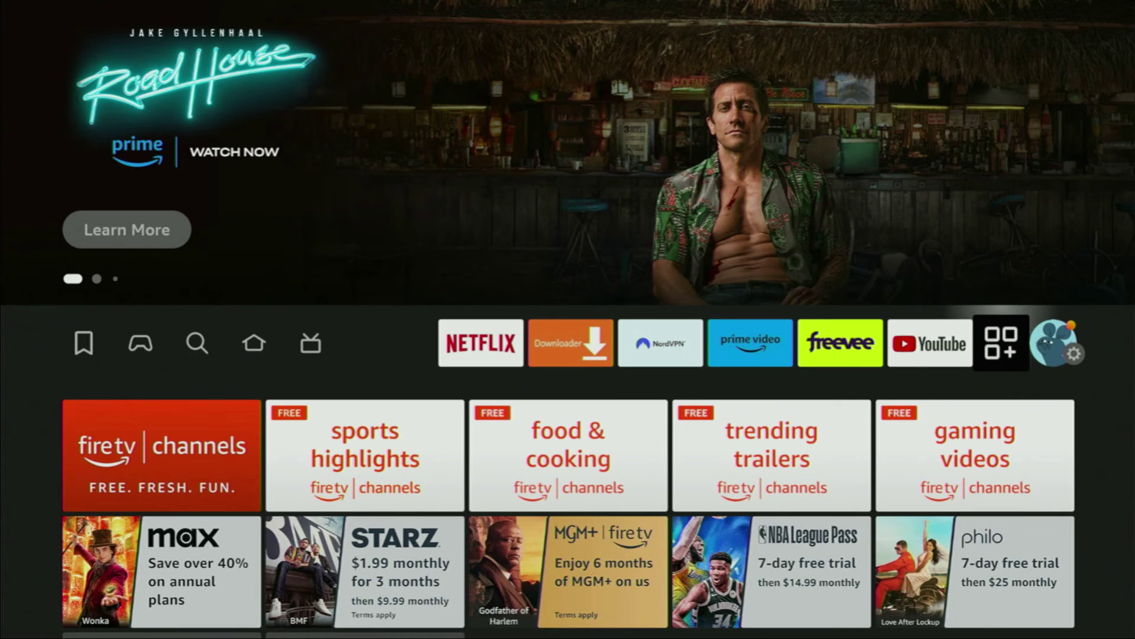
key(Return)
key(Down)
key(Down)
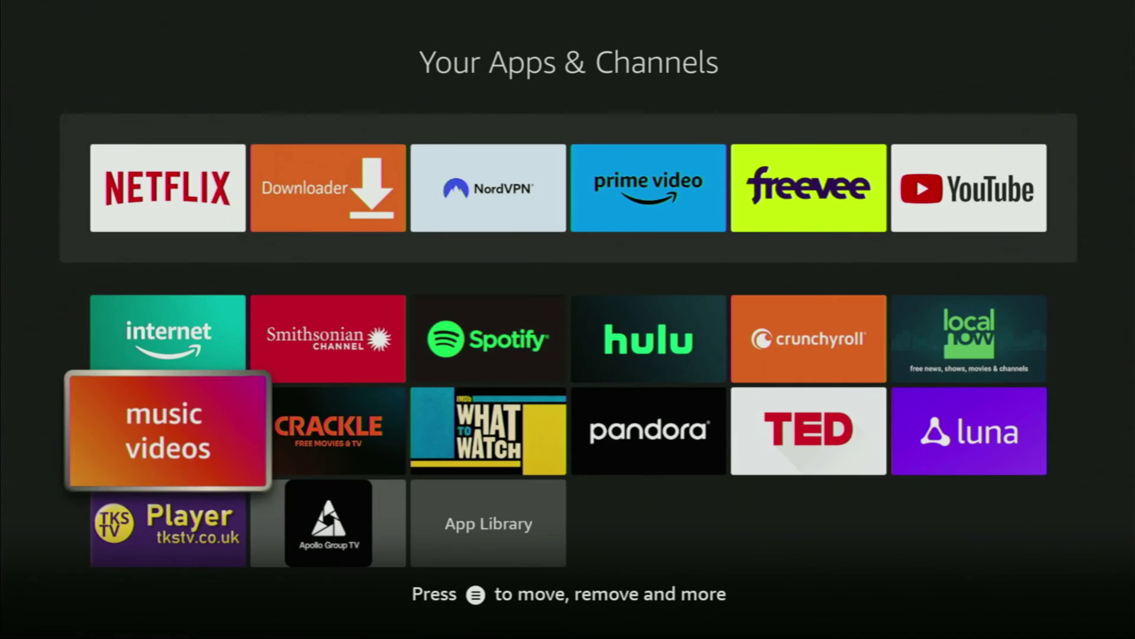
key(Right)
key(Down)
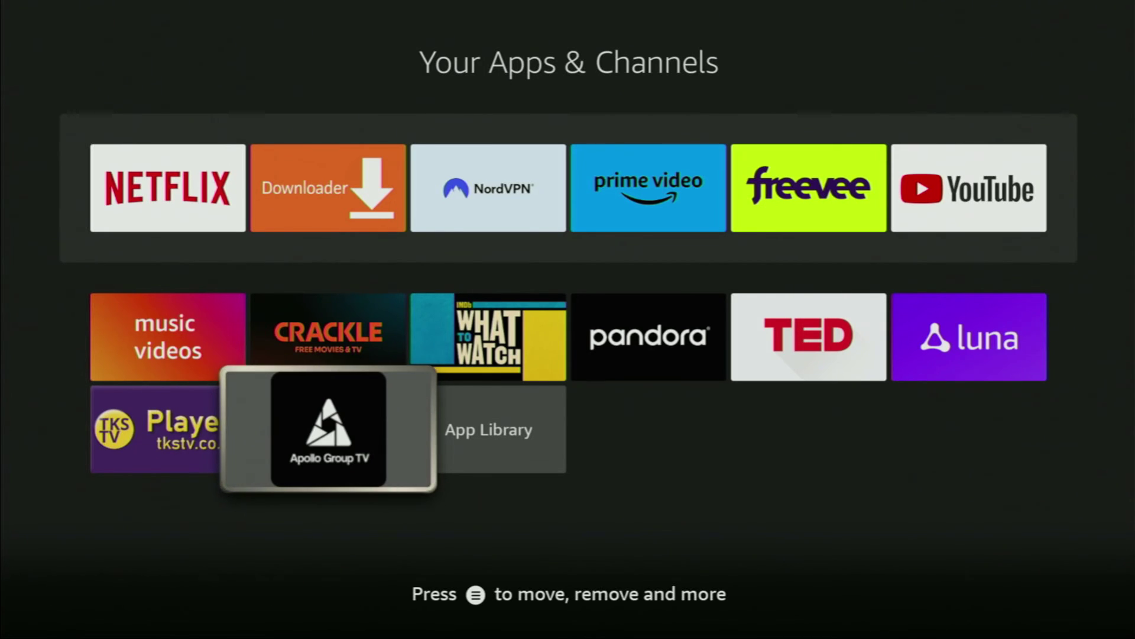
key(Menu)
key(Down)
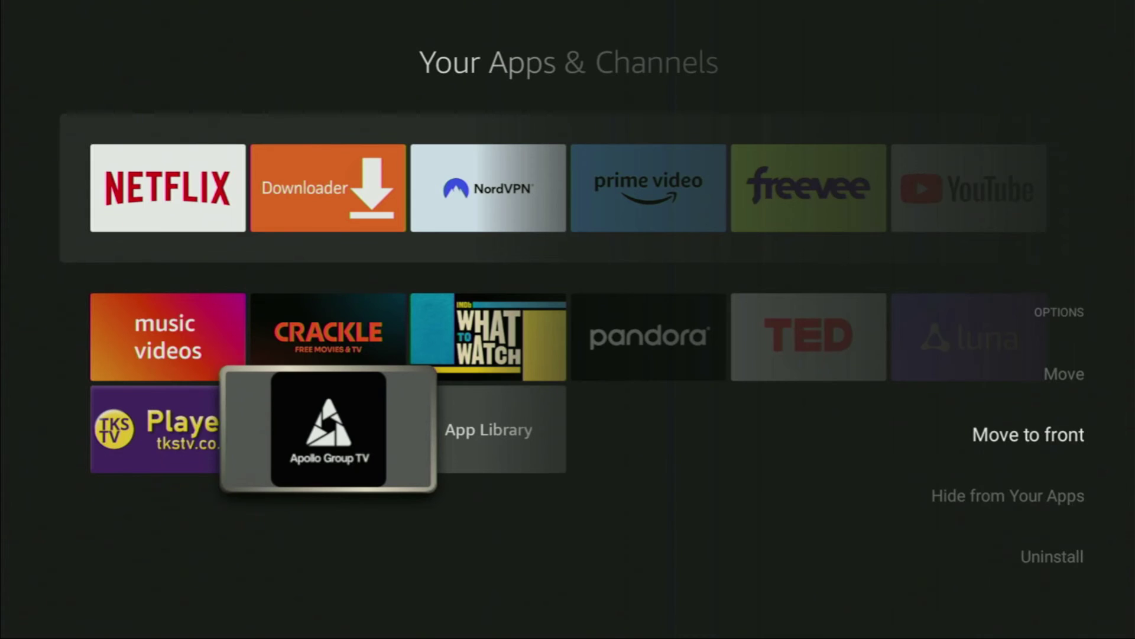
key(Return)
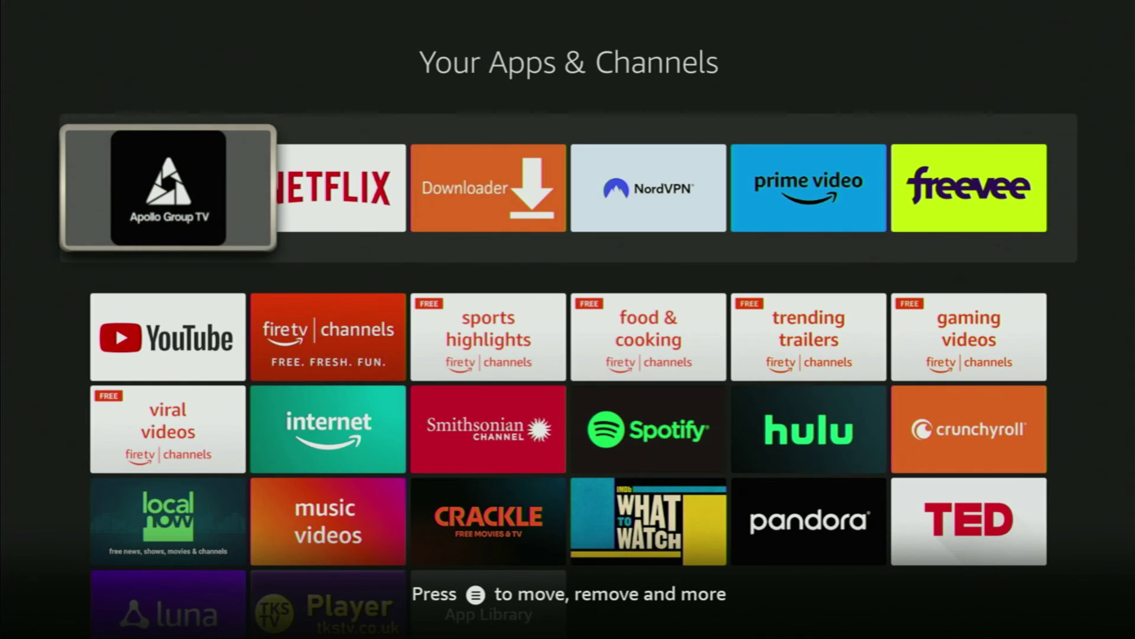
key(Right)
key(Right)
key(Right)
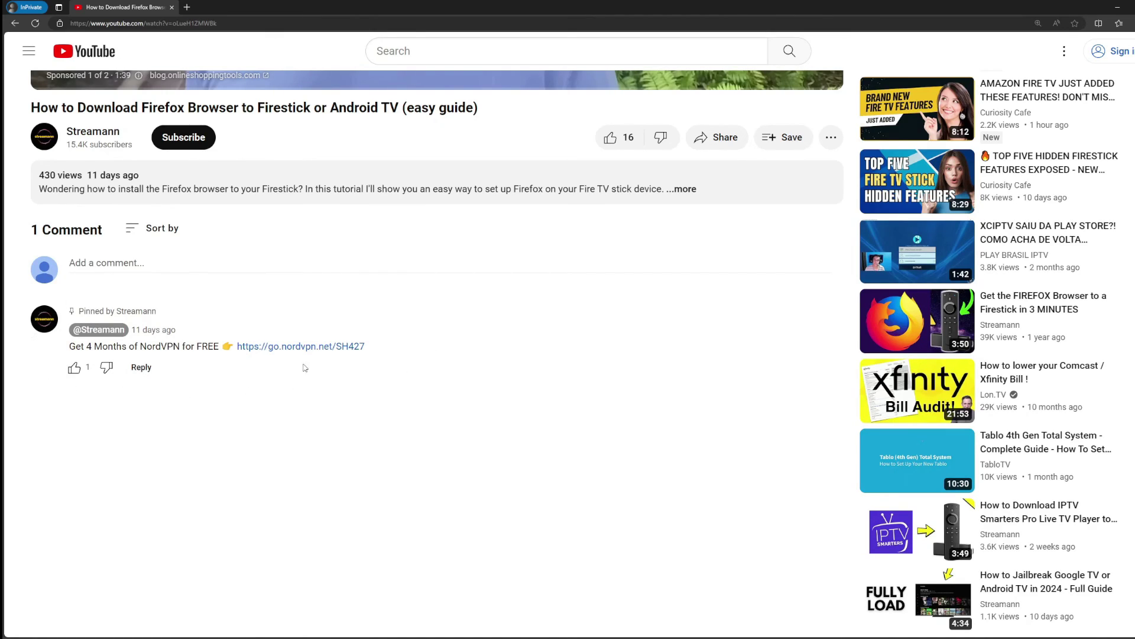
- Open the pinned comment's NordVPN link in a new Edge tab to view the New Year's deal with 4 extra months
drag(366, 347, 234, 347)
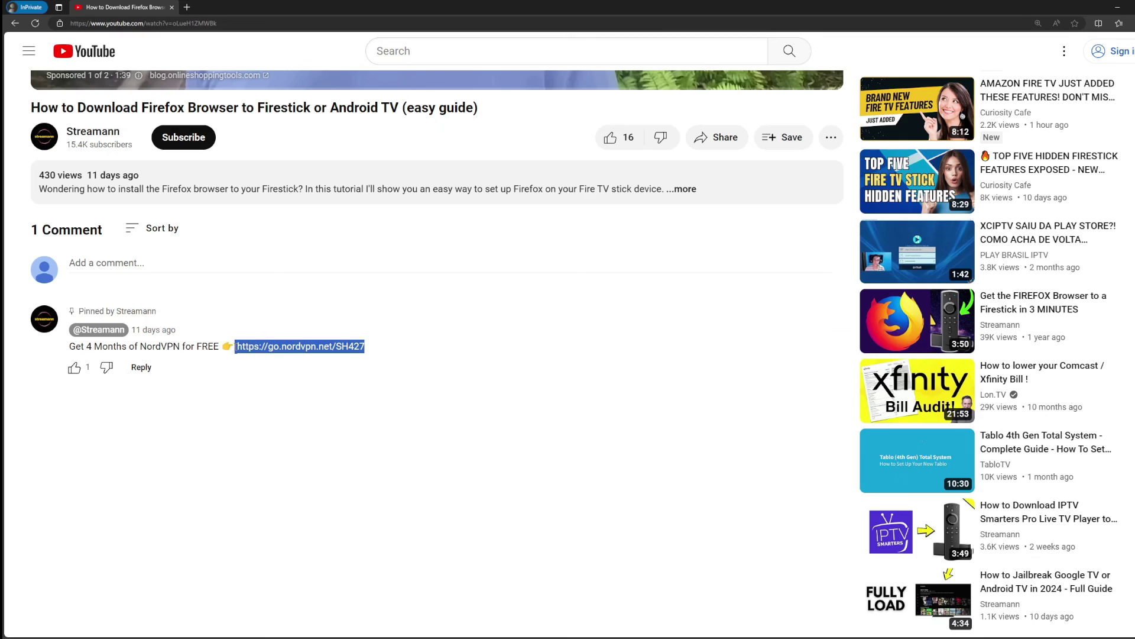
click(278, 349)
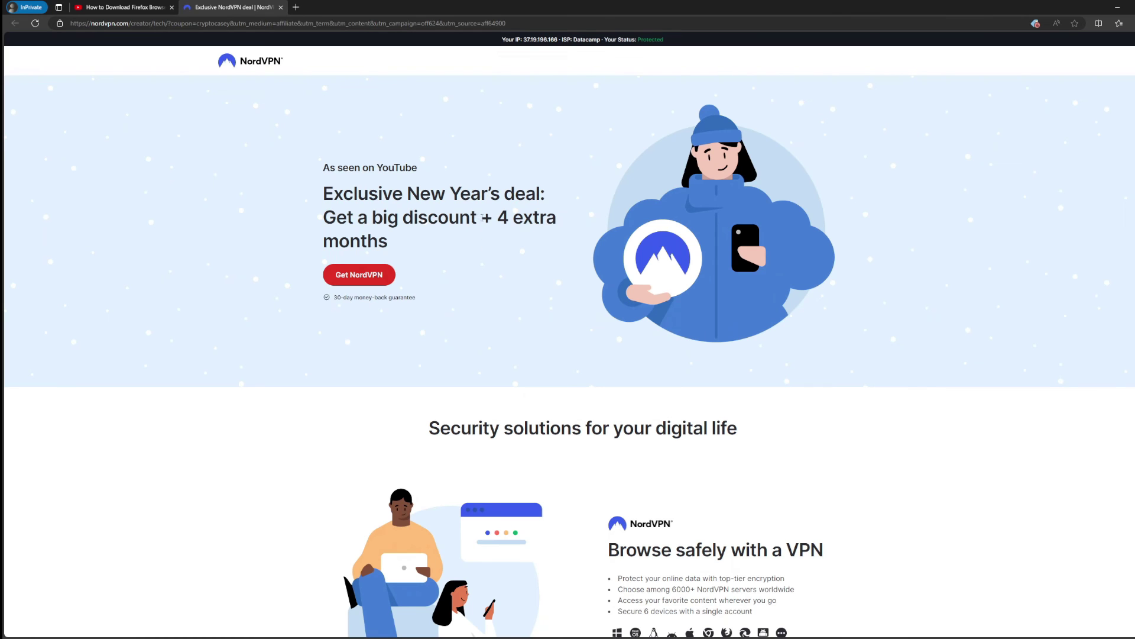
drag(483, 218, 484, 253)
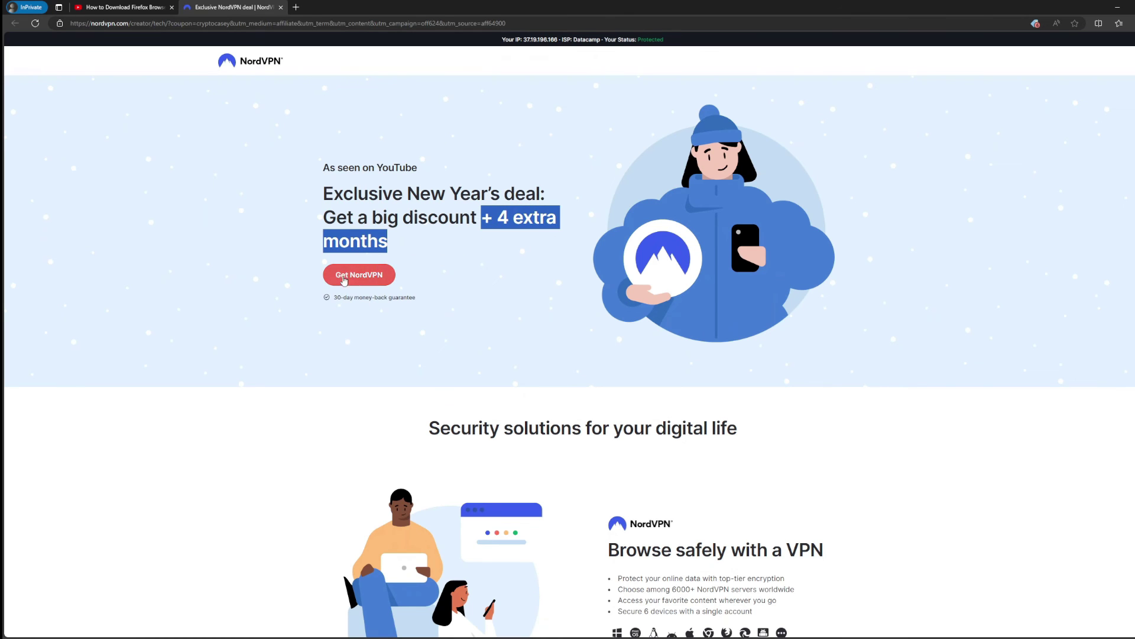
click(361, 278)
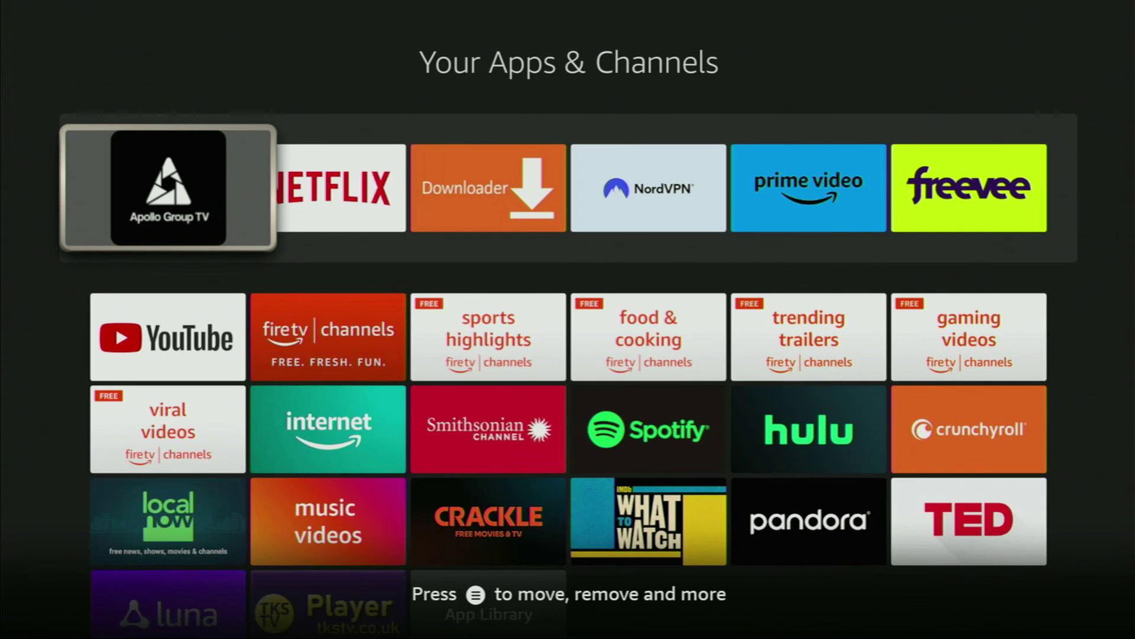
key(Return)
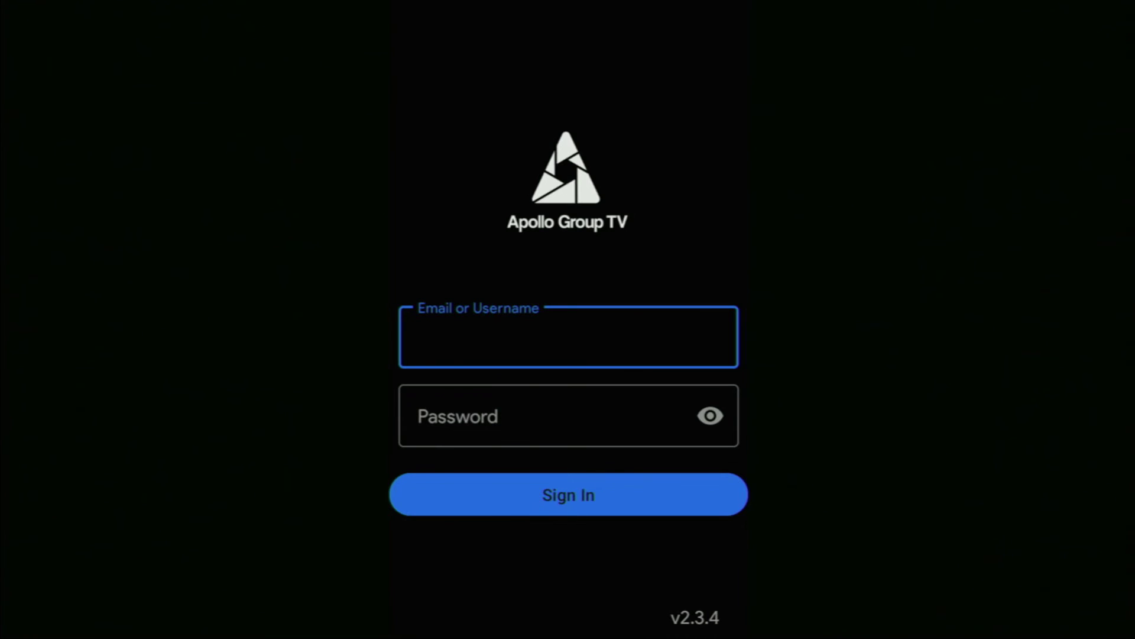
key(Down)
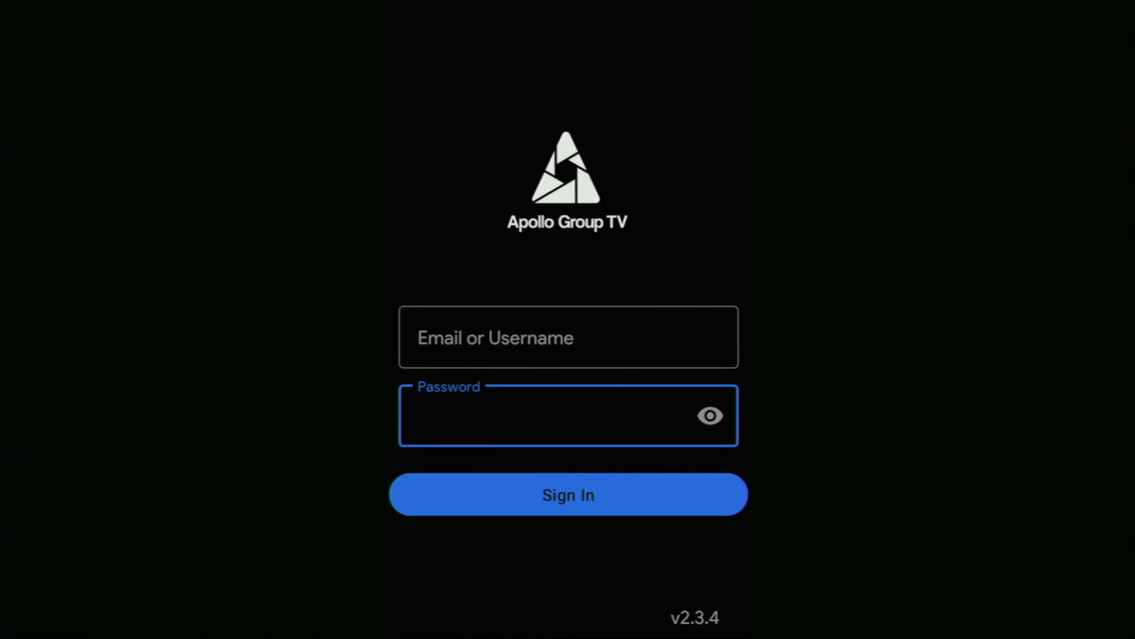
key(Escape)
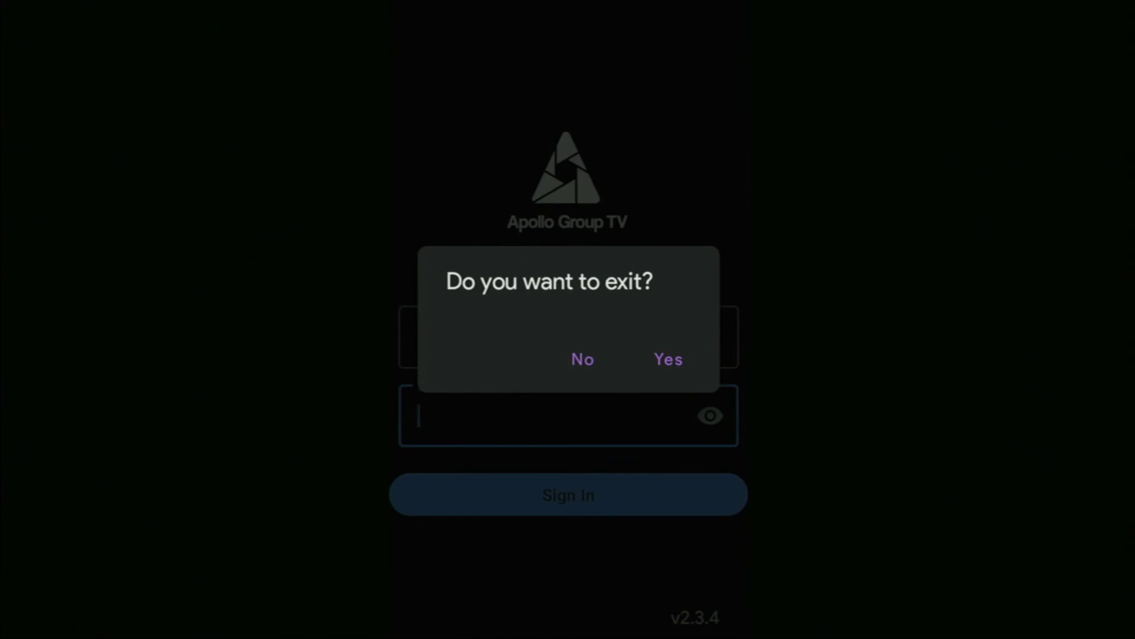
key(Down)
key(Right)
key(Return)
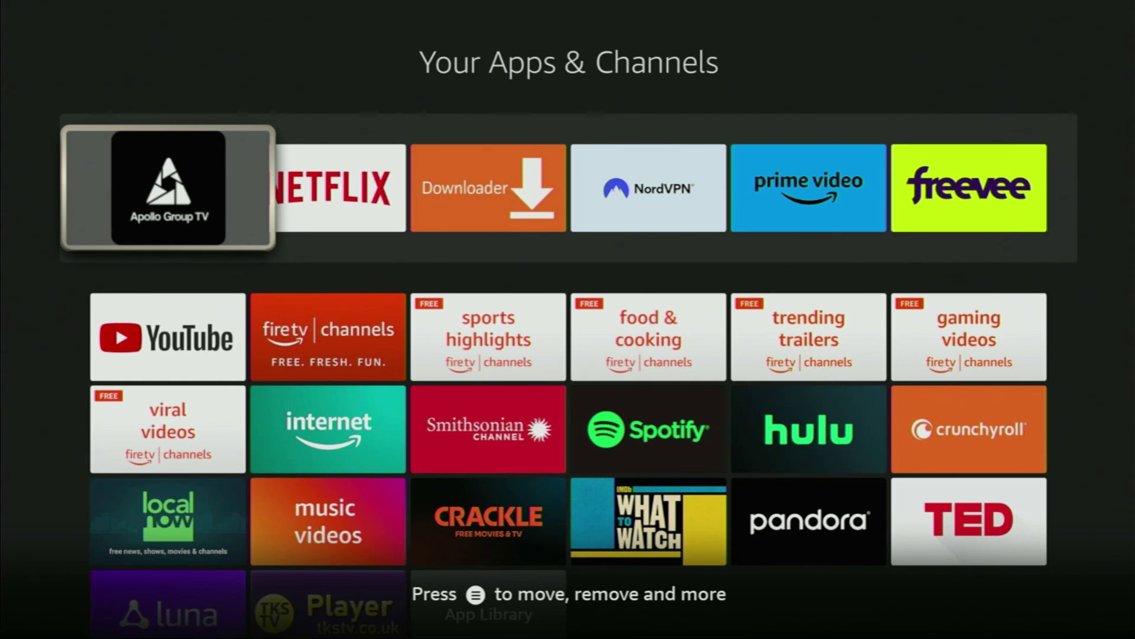
- Uninstall Apollo Group TV from its options menu, confirming both the Fire TV and Android prompts
key(Menu)
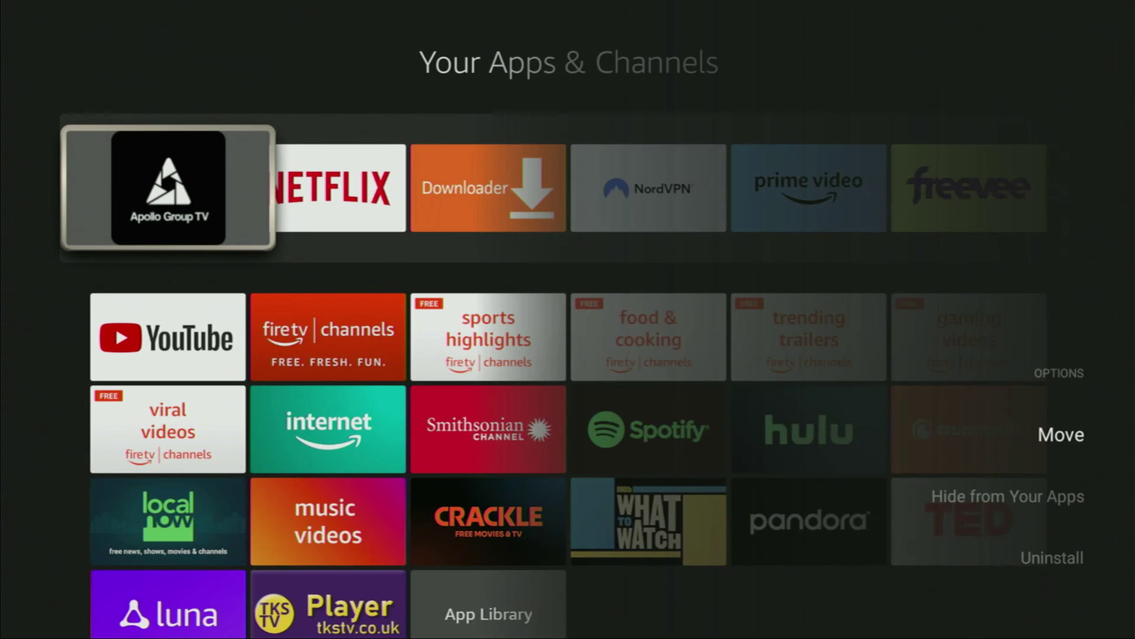
key(Down)
key(Down)
key(Return)
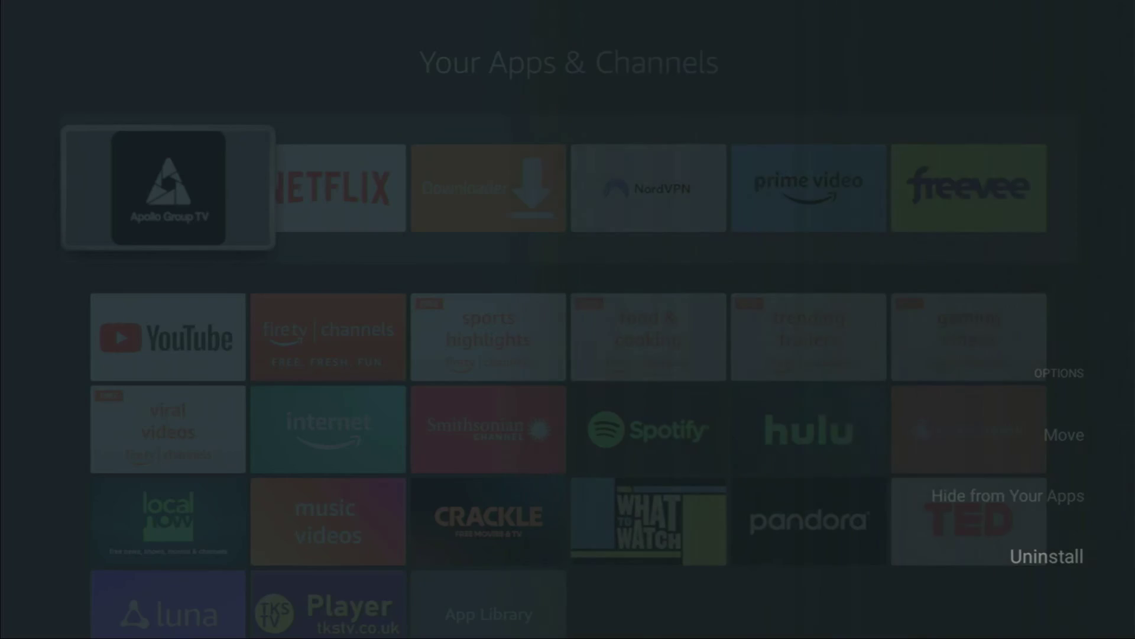
key(Down)
key(Return)
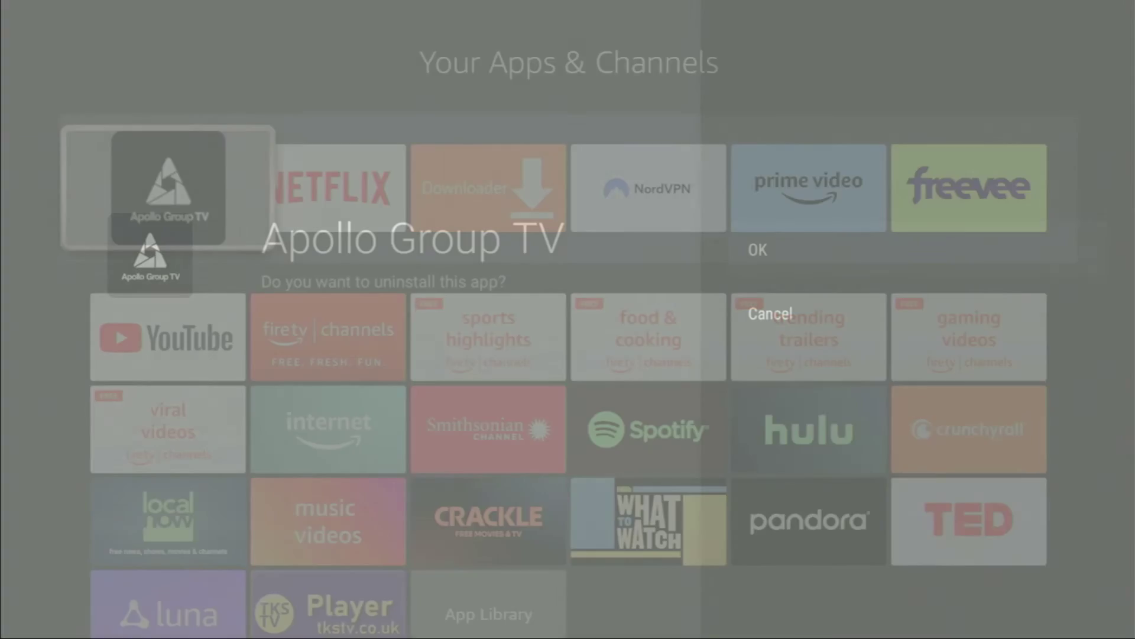
key(Return)
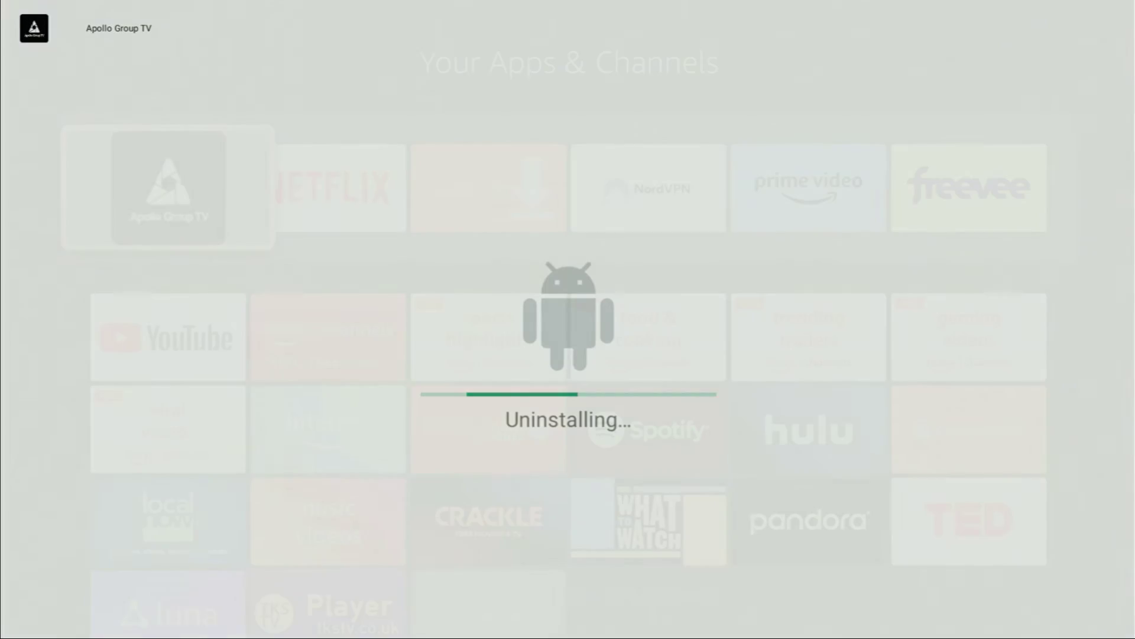